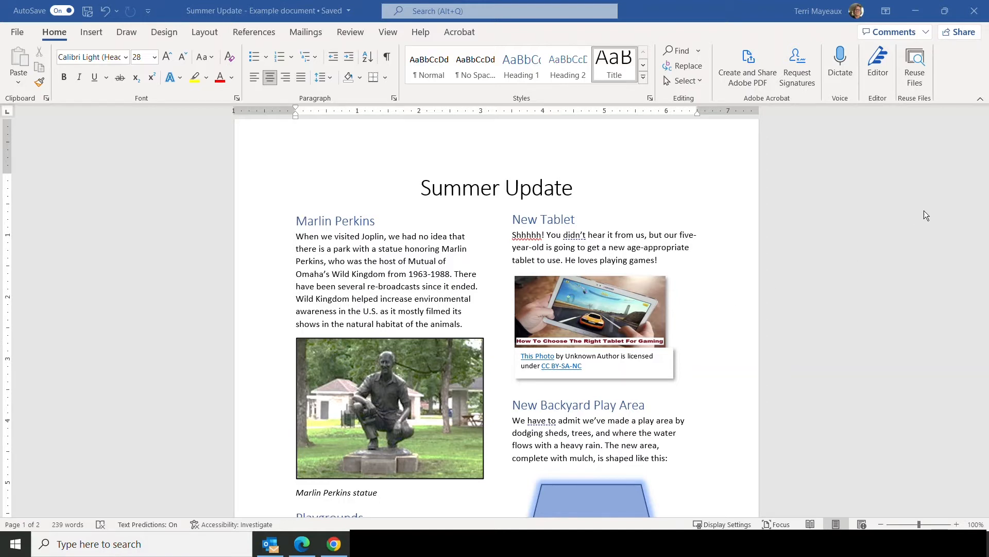
Step: Review the first page's pictures and shapes, and examine the picture formatting options for the climbing wall photo
drag(980, 172, 981, 205)
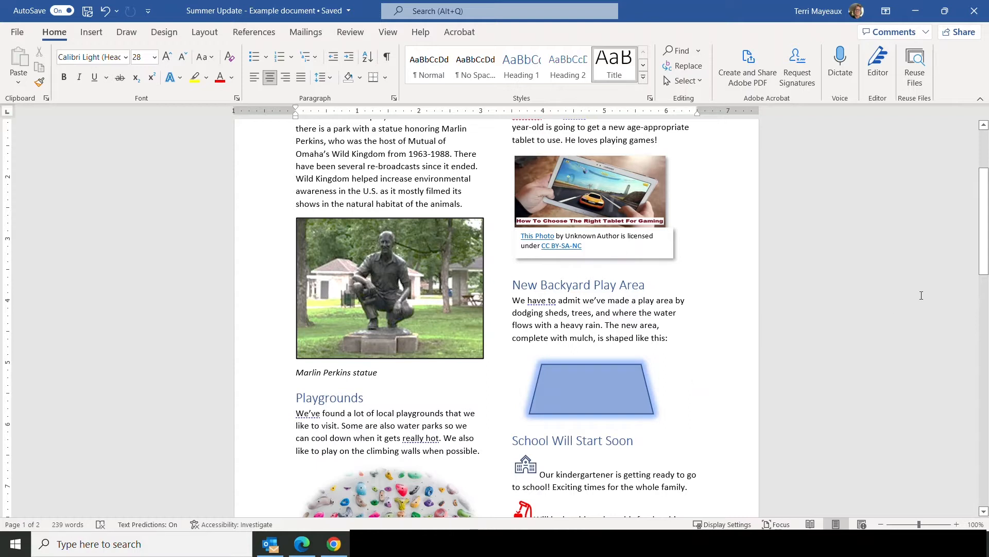
drag(985, 214, 984, 250)
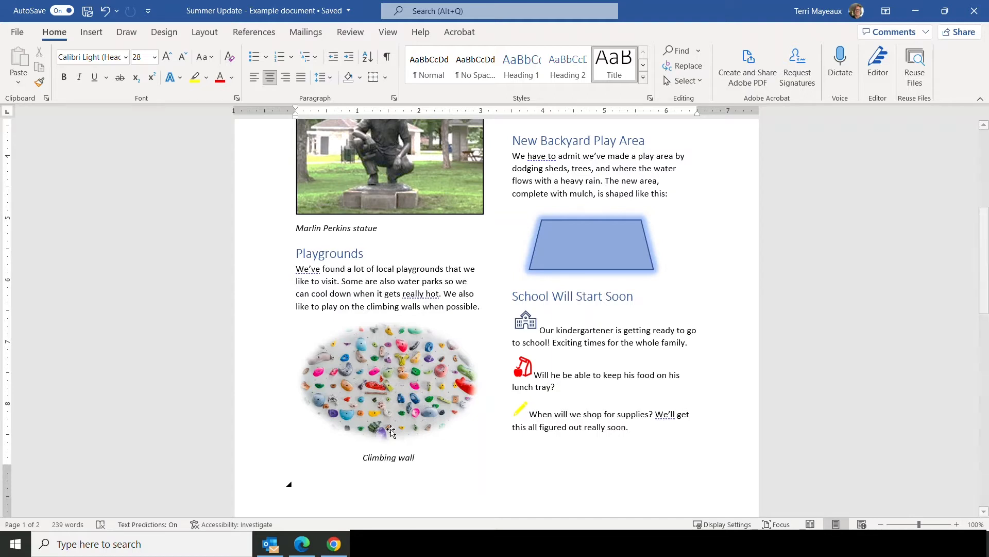
click(396, 388)
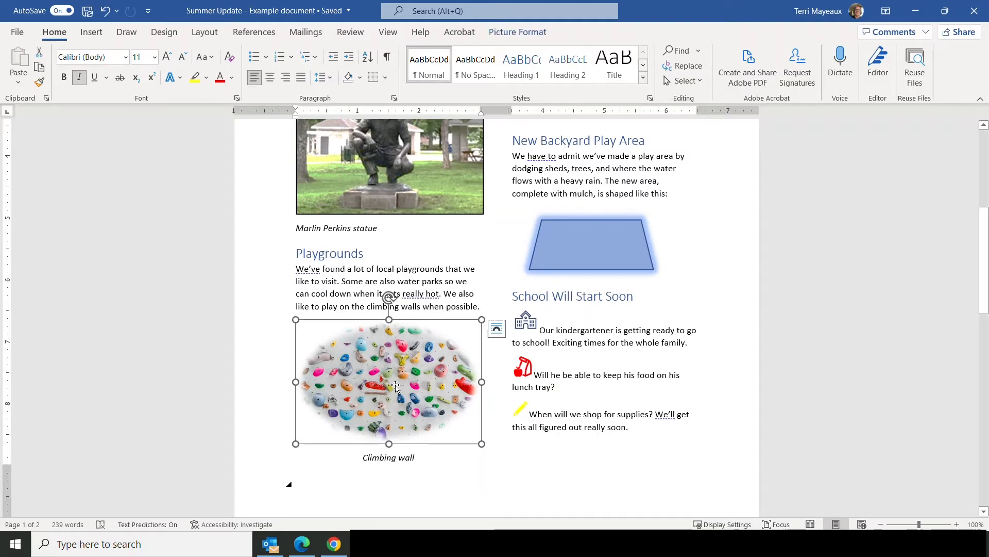
click(534, 34)
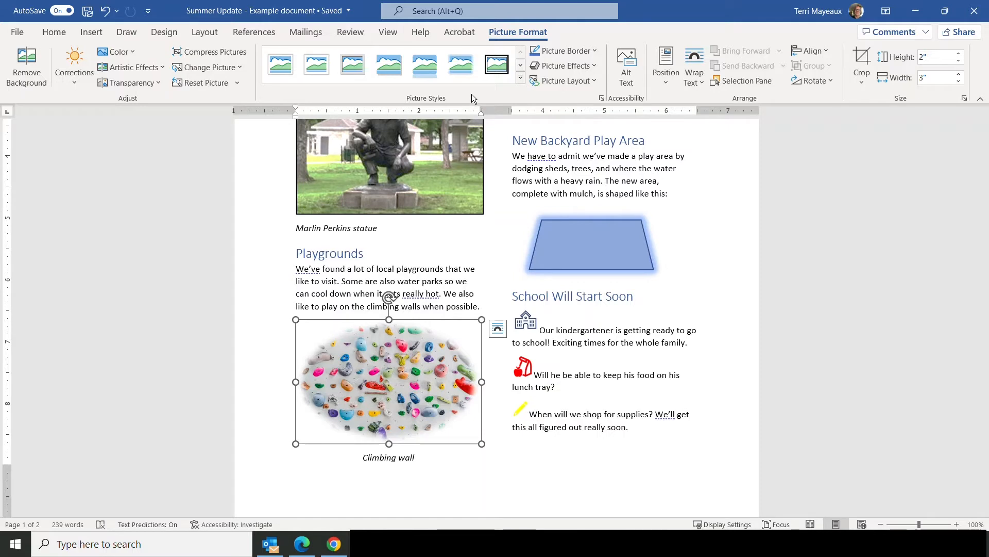
click(446, 472)
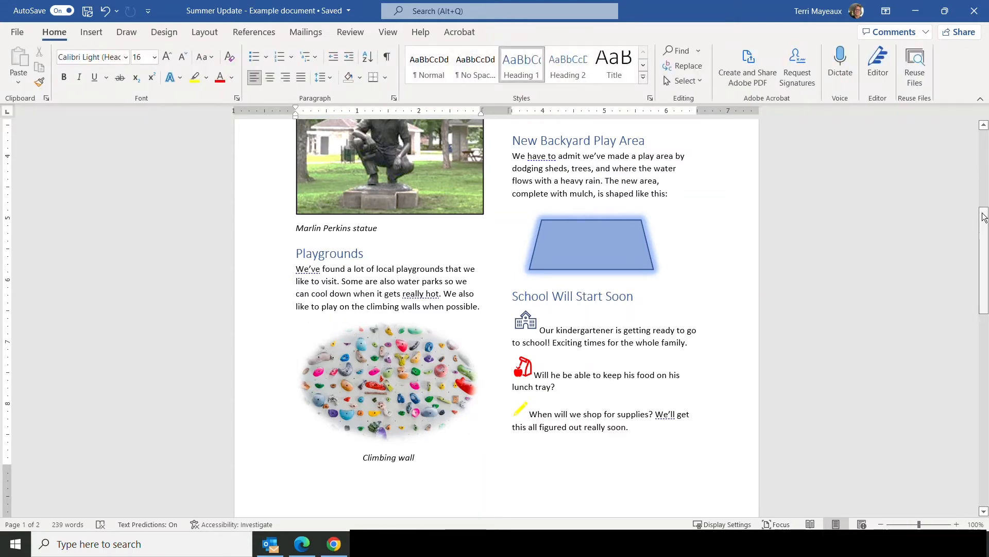
Step: Place the insertion point below the K-2 school supplies sentence, and check the School Supply List page in Edge before returning to Word
drag(984, 219, 960, 321)
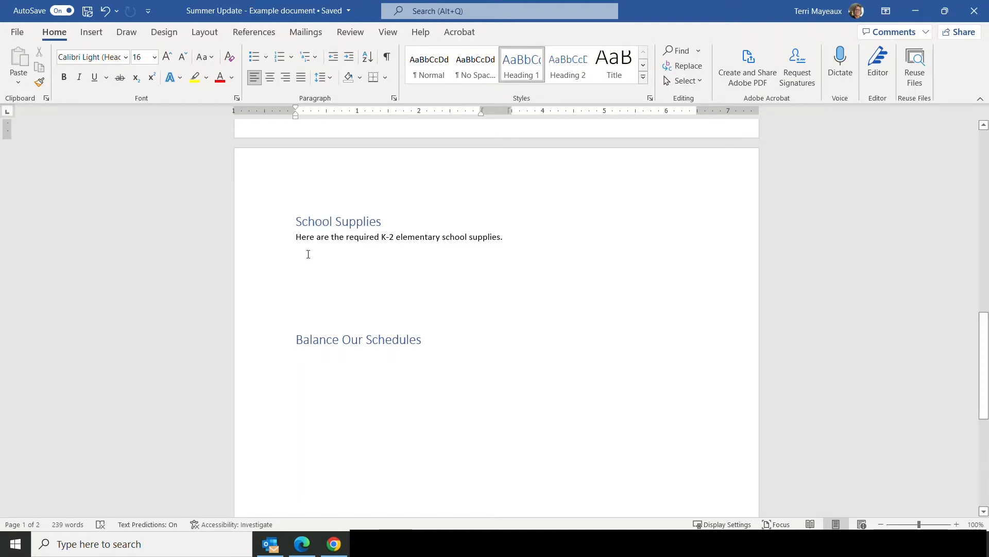
click(309, 254)
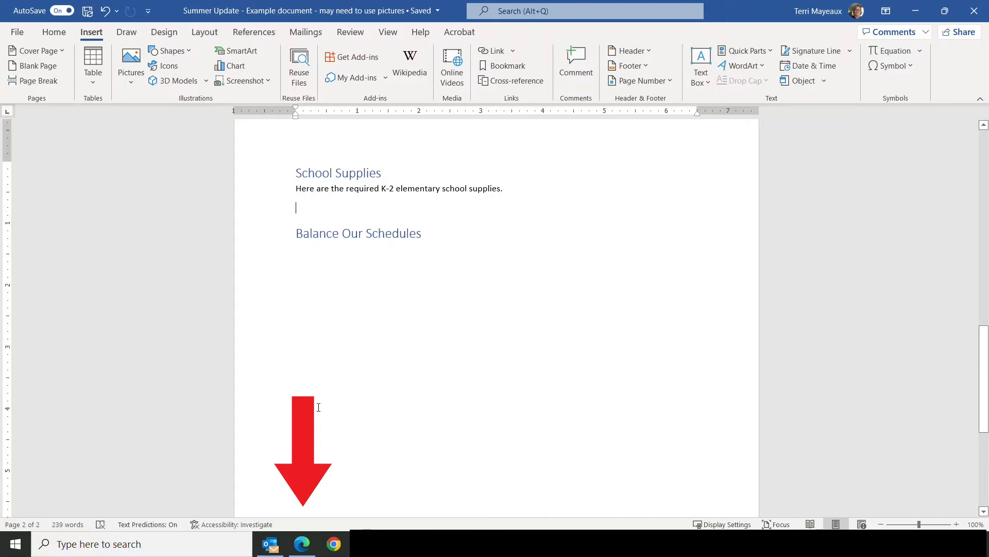
click(303, 545)
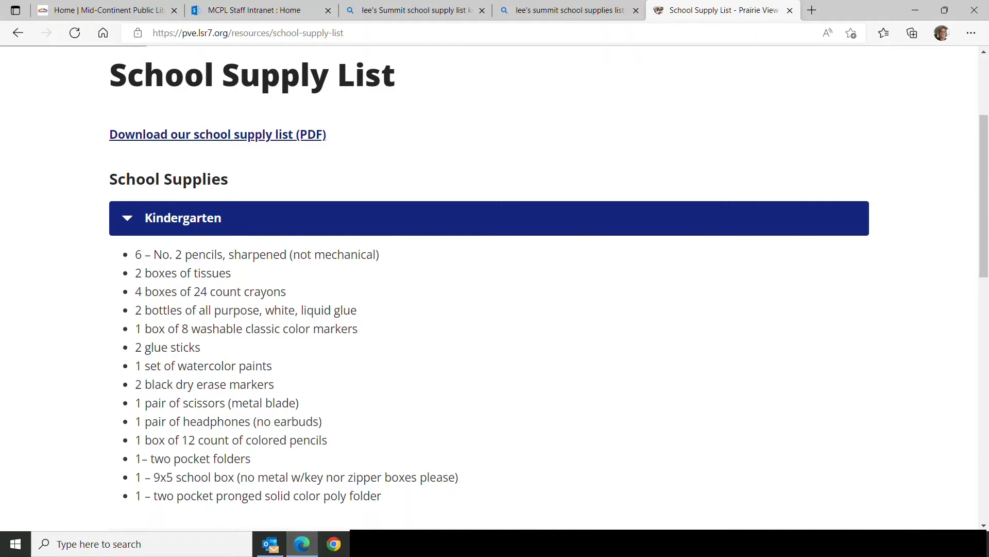
key(alt+Tab)
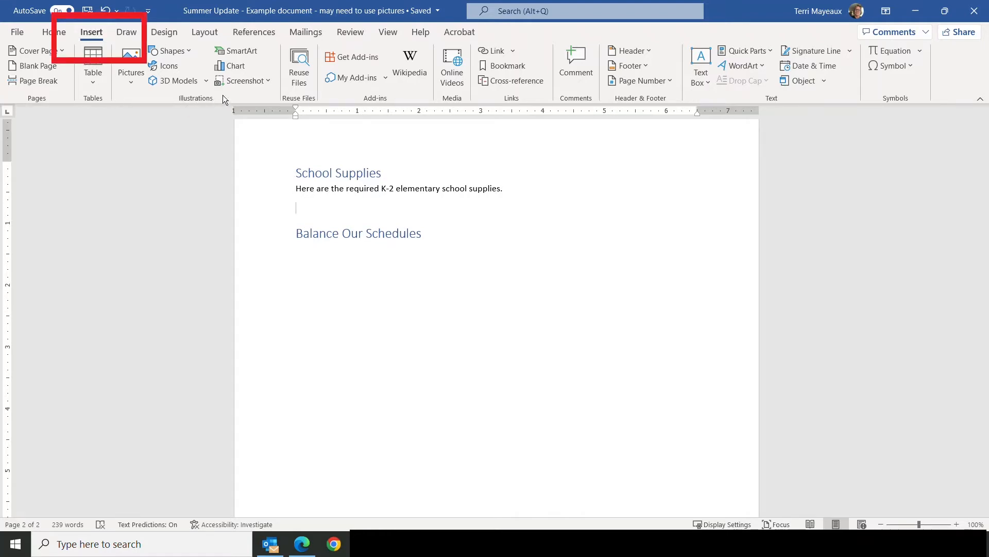
Step: Insert a screen clipping of the School Supply List web page, covering its heading through the last Kindergarten item
click(269, 82)
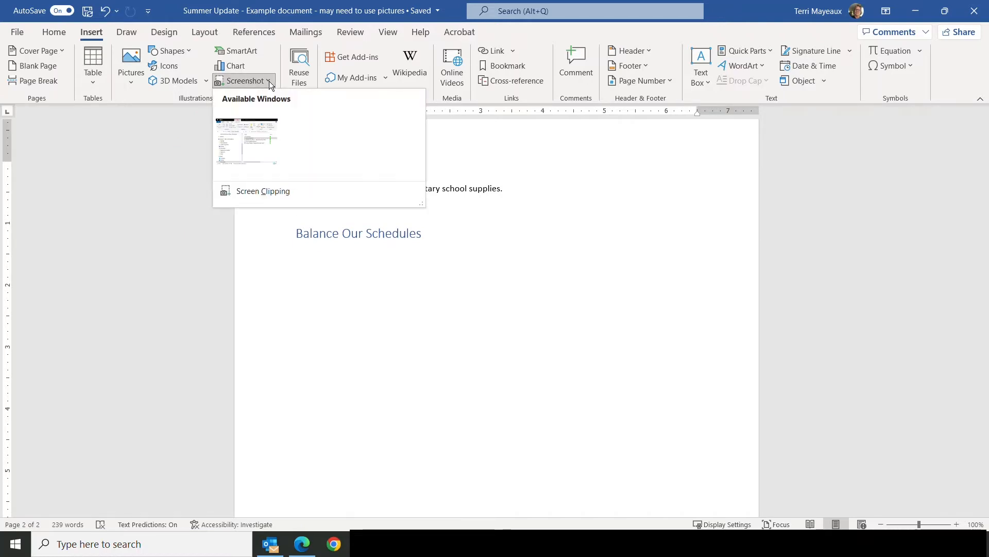
click(267, 191)
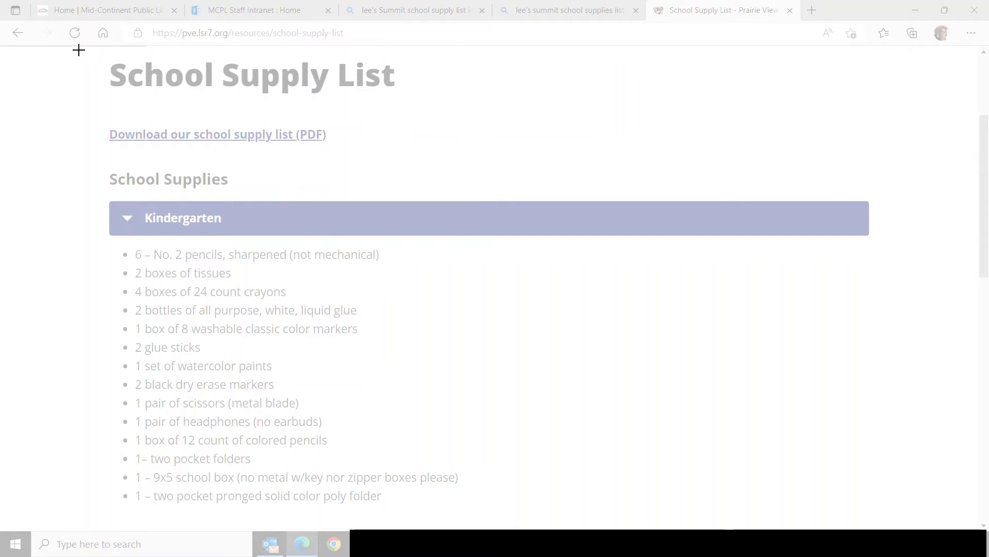
drag(79, 50, 873, 514)
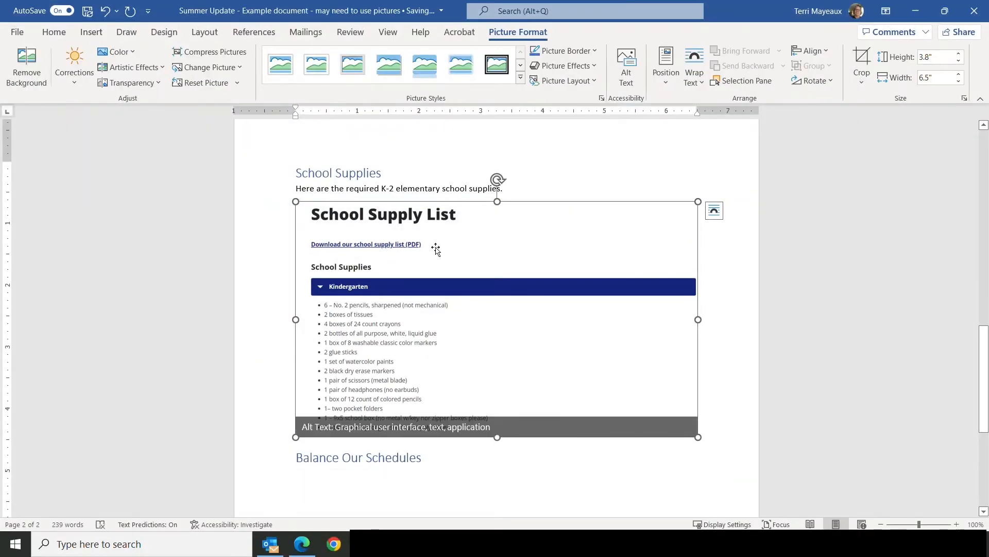
click(617, 160)
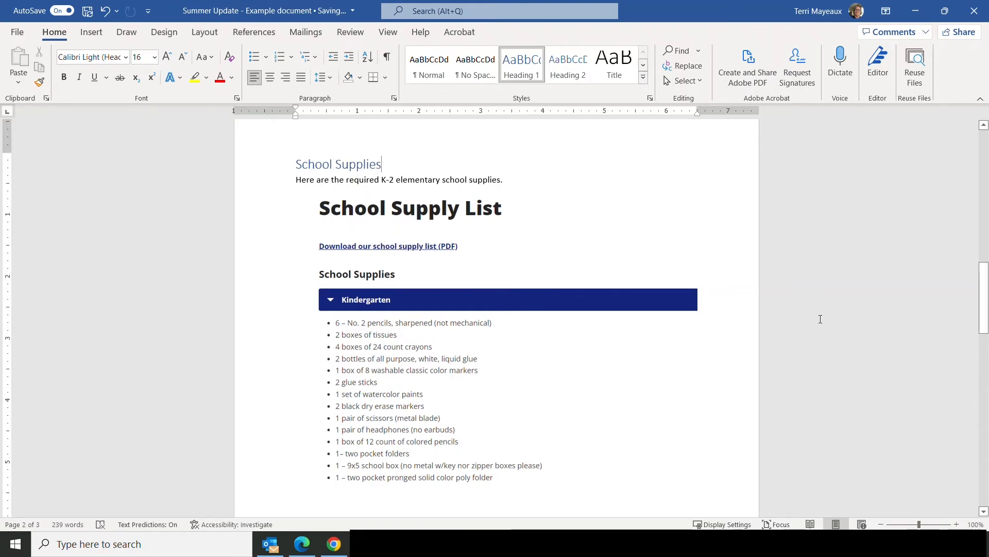
Step: Delete the empty paragraphs between the school supply screenshot and the Balance Our Schedules heading
drag(982, 288, 981, 311)
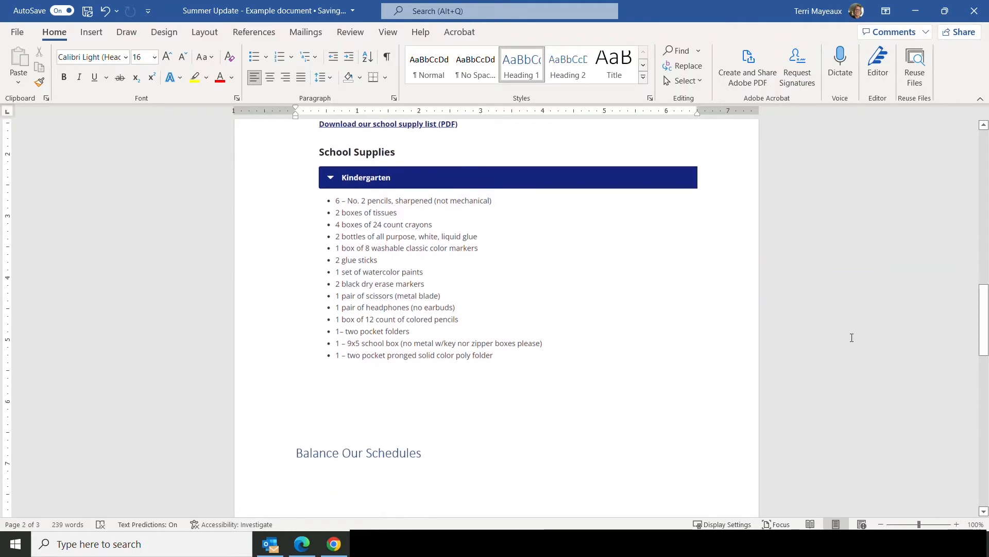
click(287, 390)
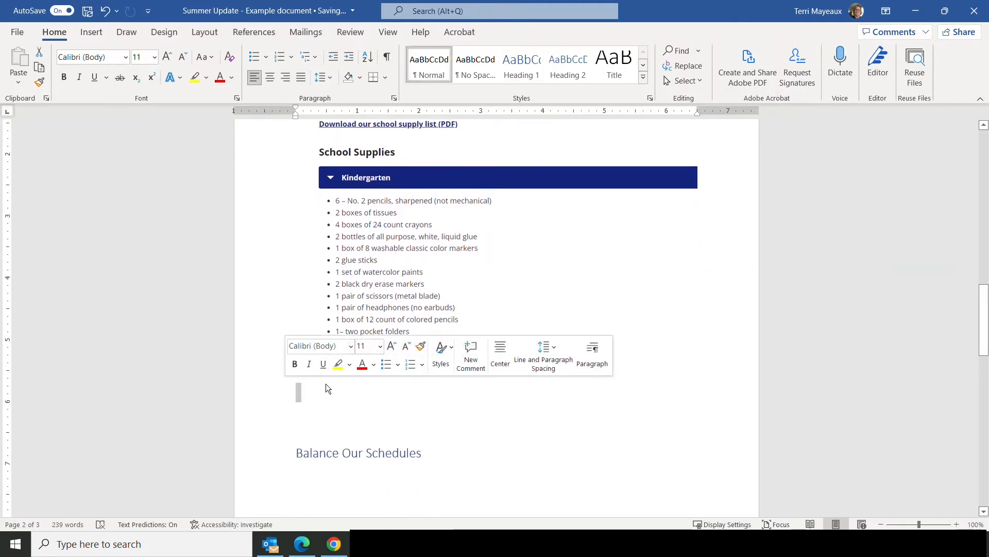
text(1 – 9x5 school box (no metal w/key nor zipper boxes please) 1 – two pocket pronged solid color poly folder)
key(BackSpace)
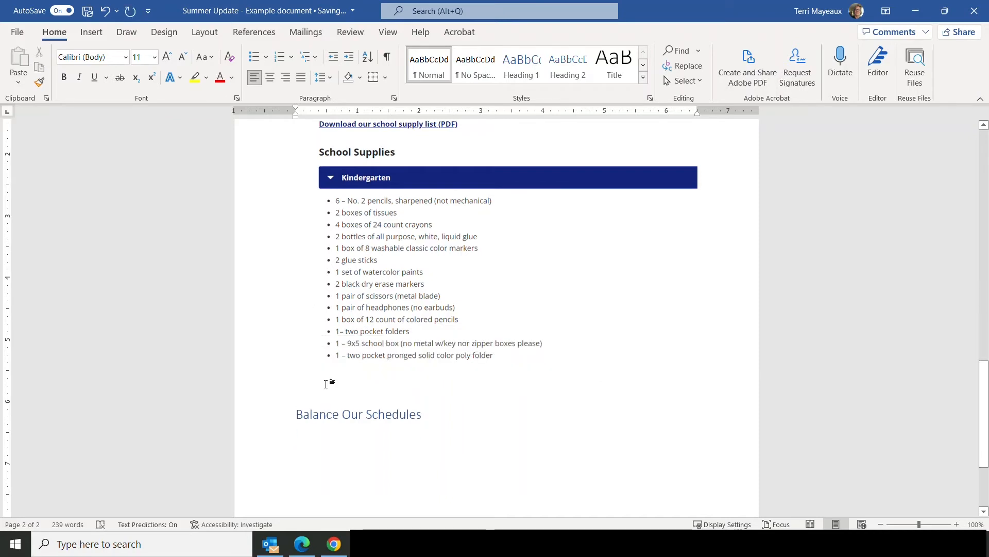
key(Delete)
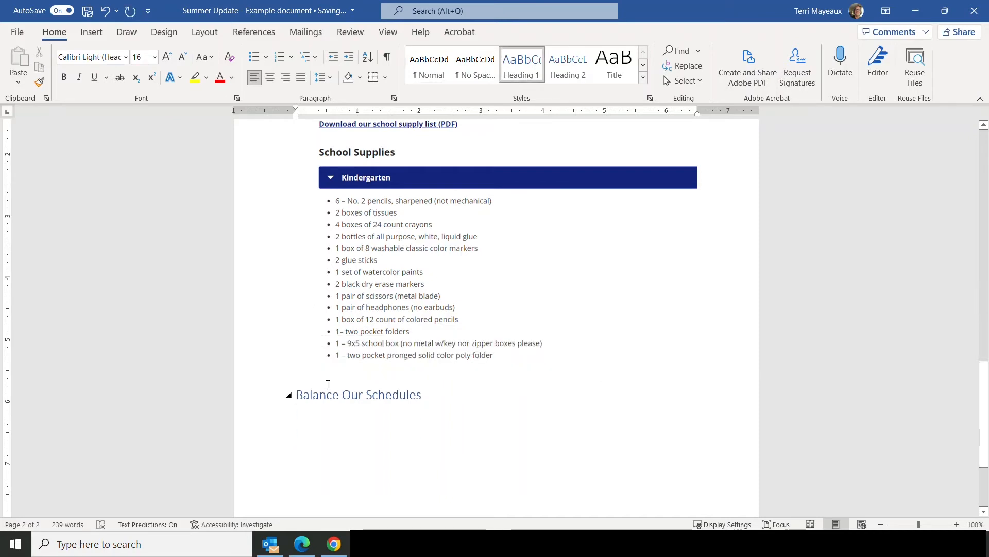
Step: Add two new lines below the Balance Our Schedules heading
key(End)
key(Return)
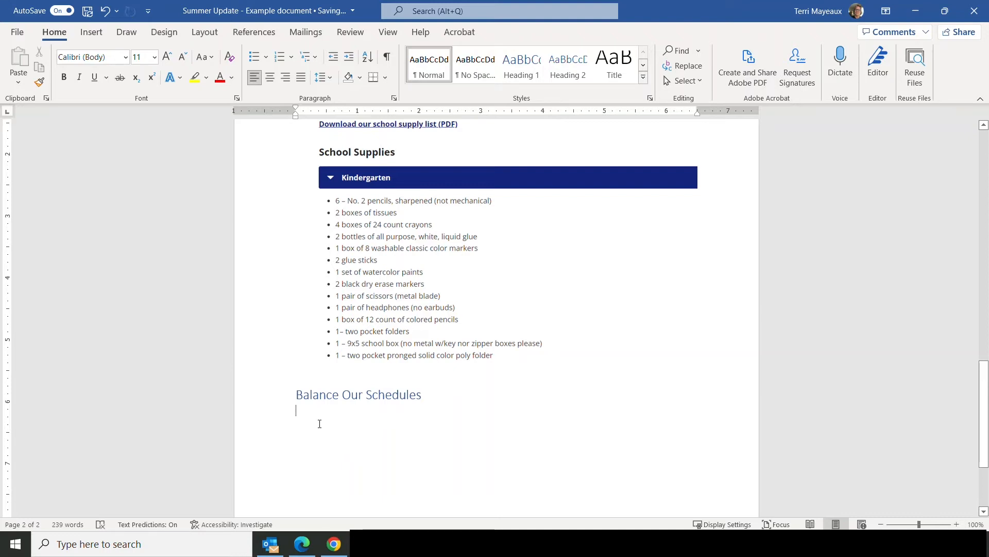
key(Return)
Step: Examine the SmartArt layouts in the List, Process, Cycle, Hierarchy, Relationship, Matrix, Pyramid and Picture categories
click(97, 35)
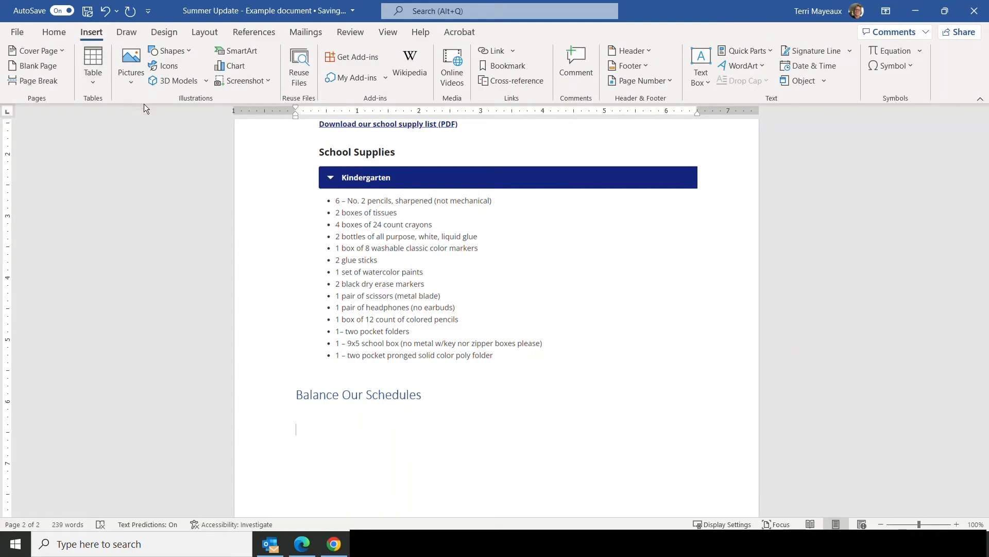
click(250, 51)
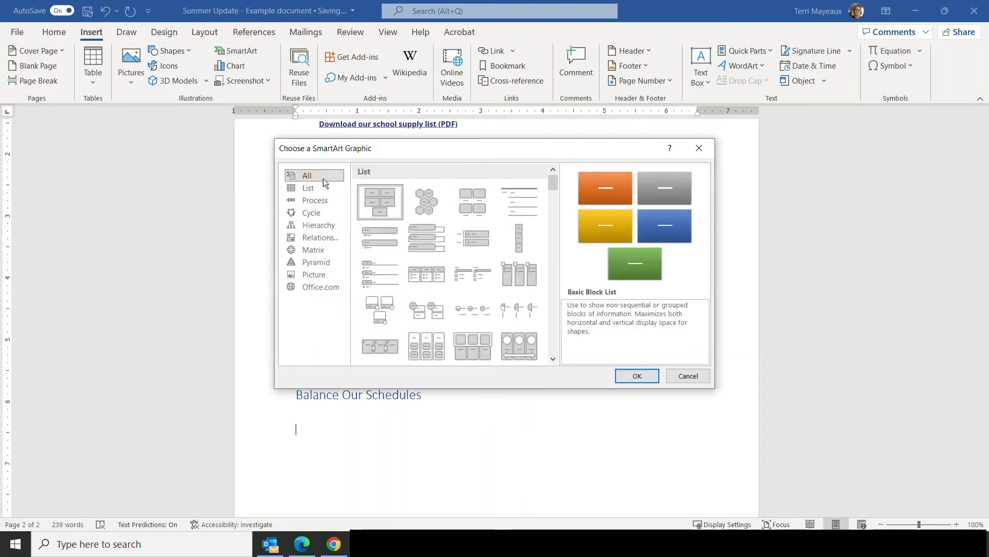
click(313, 190)
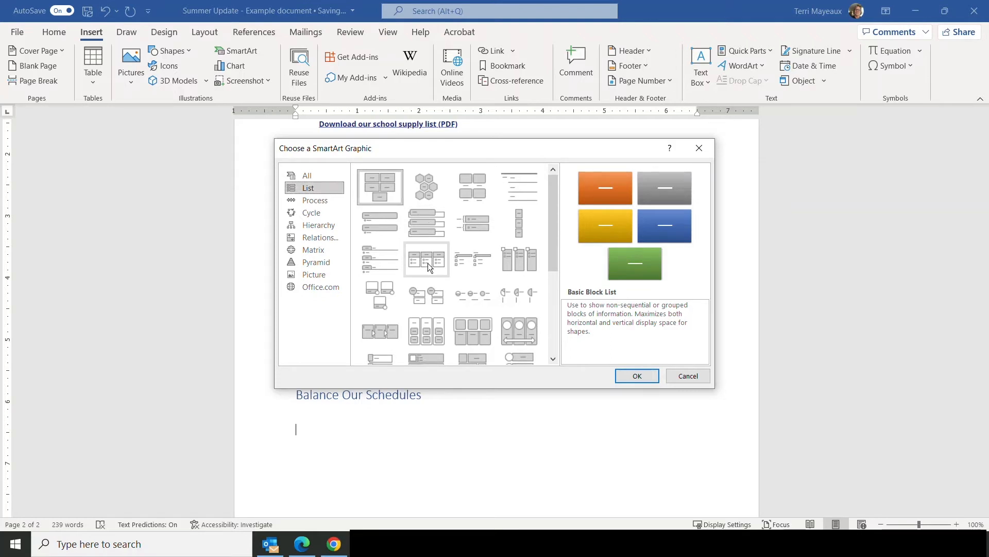
click(323, 200)
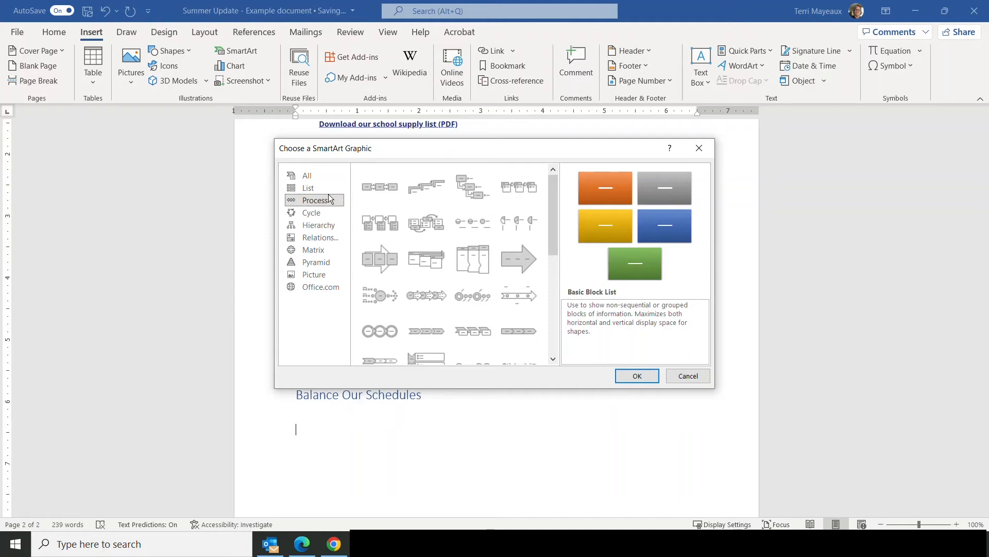
click(319, 213)
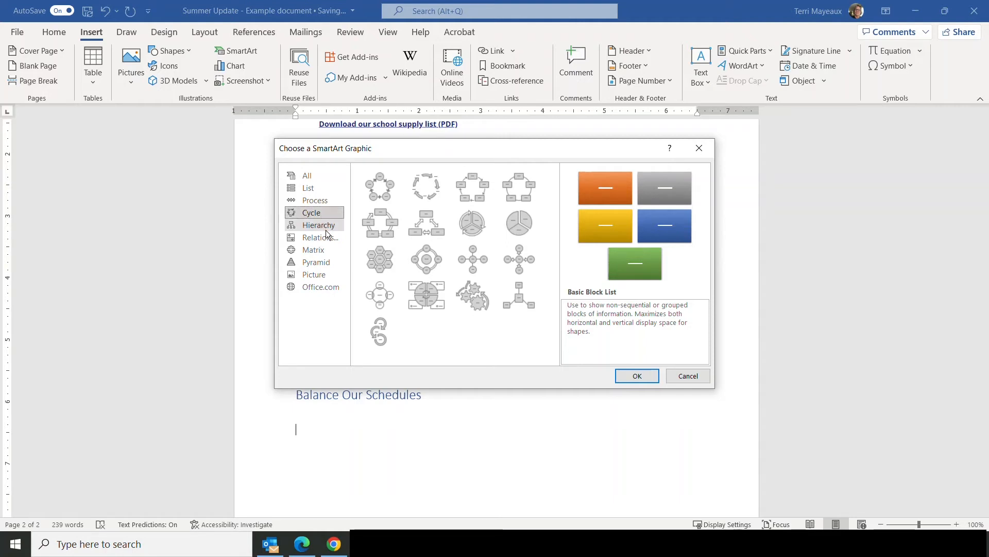
click(329, 226)
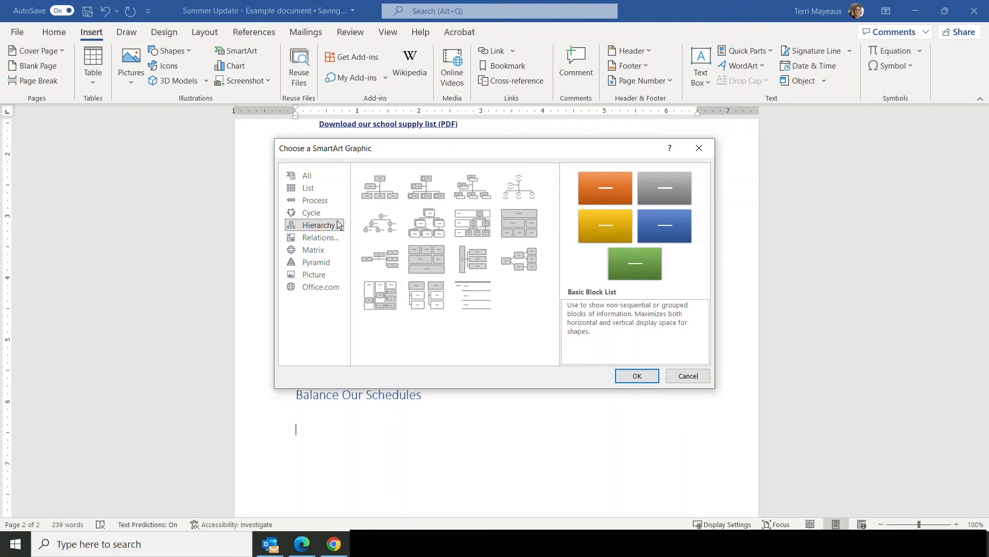
click(332, 237)
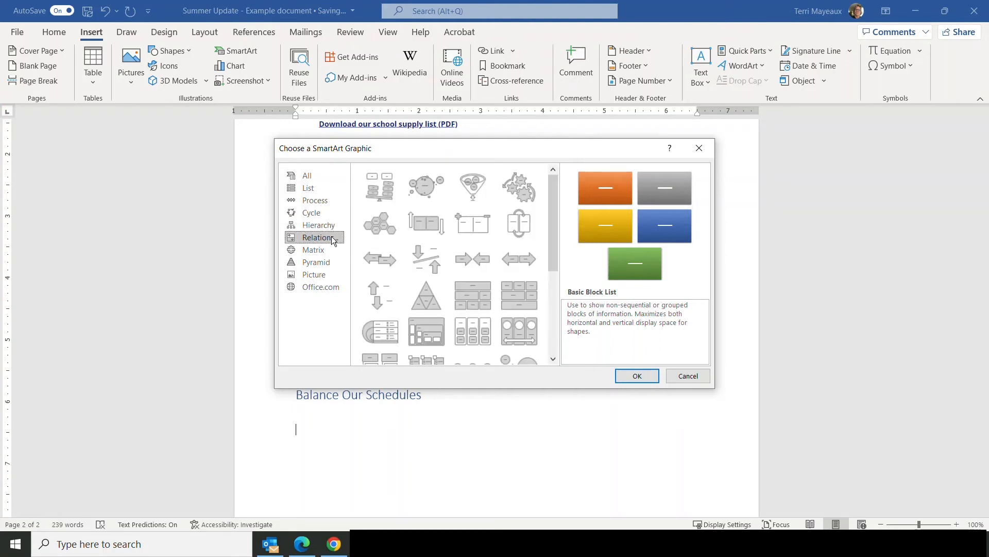
click(328, 249)
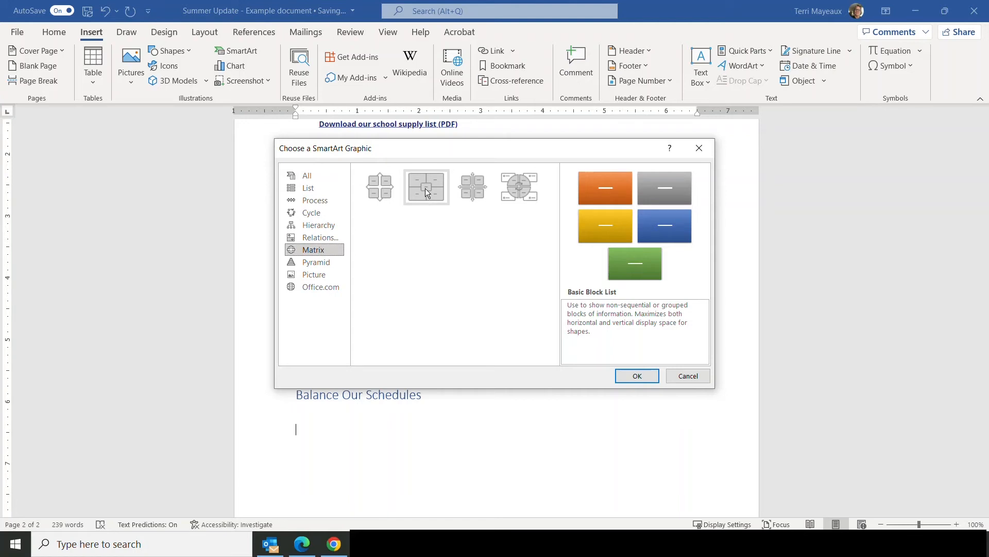
click(318, 262)
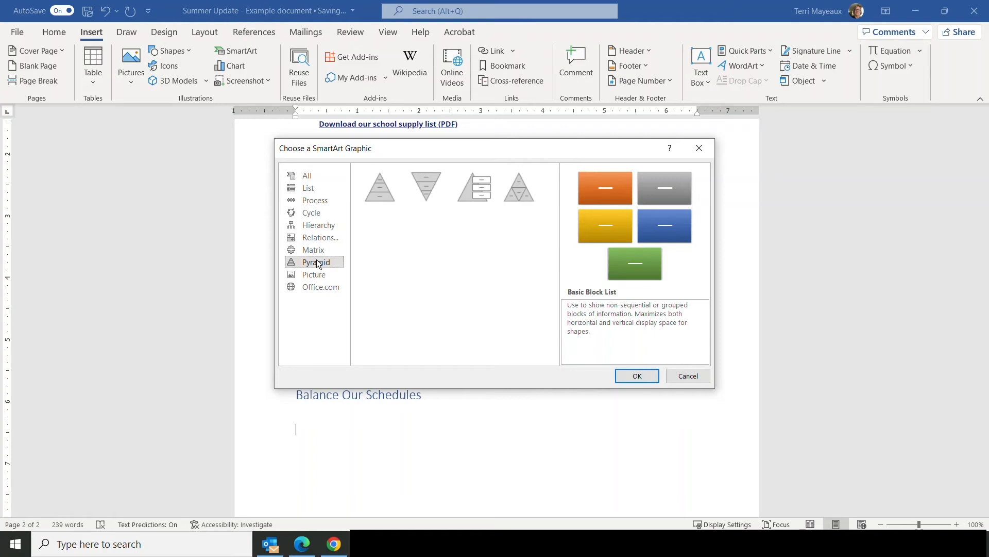
click(319, 277)
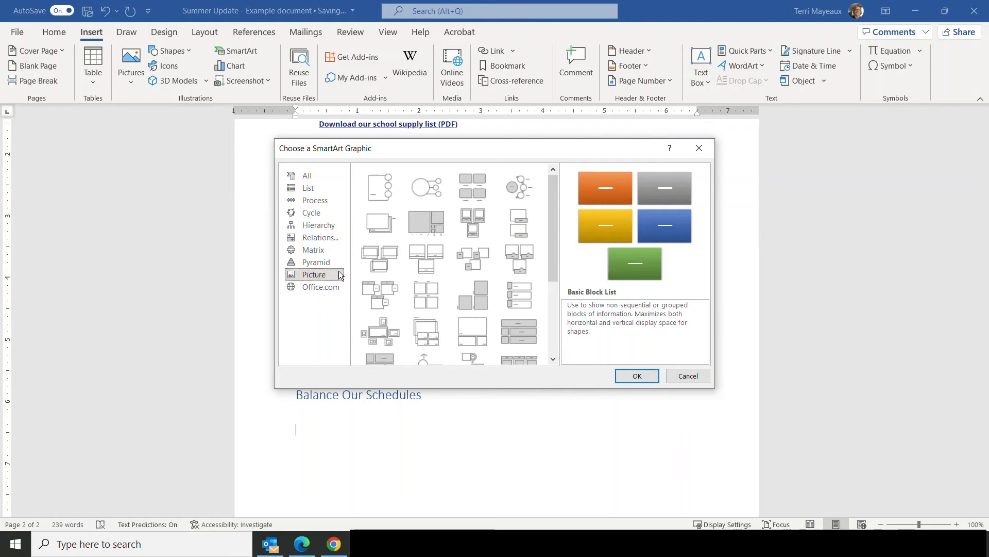
Step: Insert a Titled Matrix SmartArt graphic under Balance Our Schedules and shrink it to about 3.2 inches wide
click(321, 253)
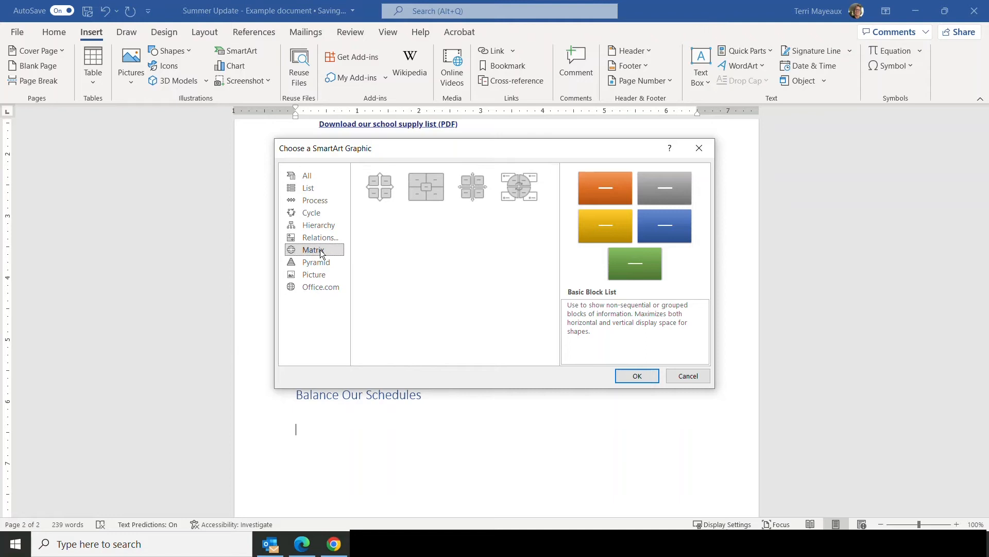
click(423, 188)
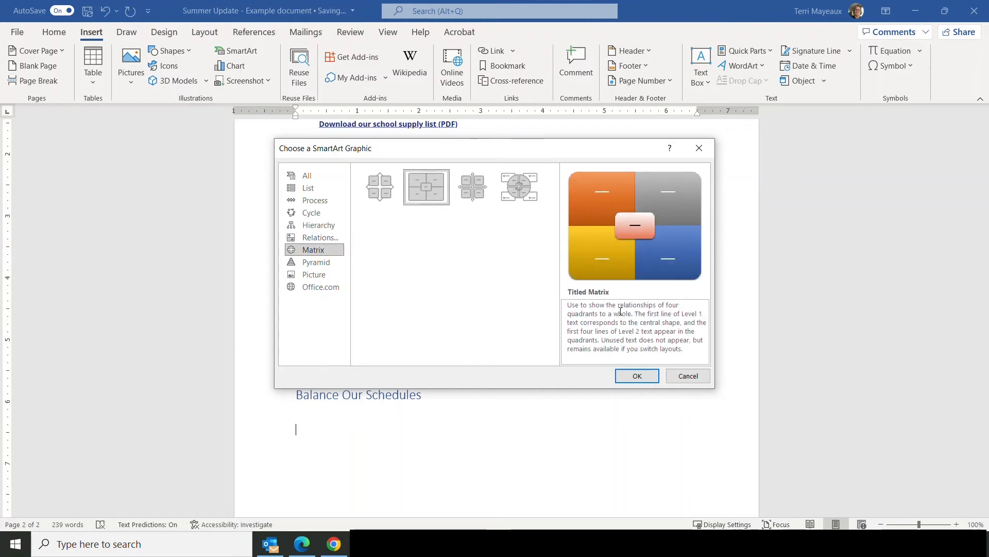
click(641, 376)
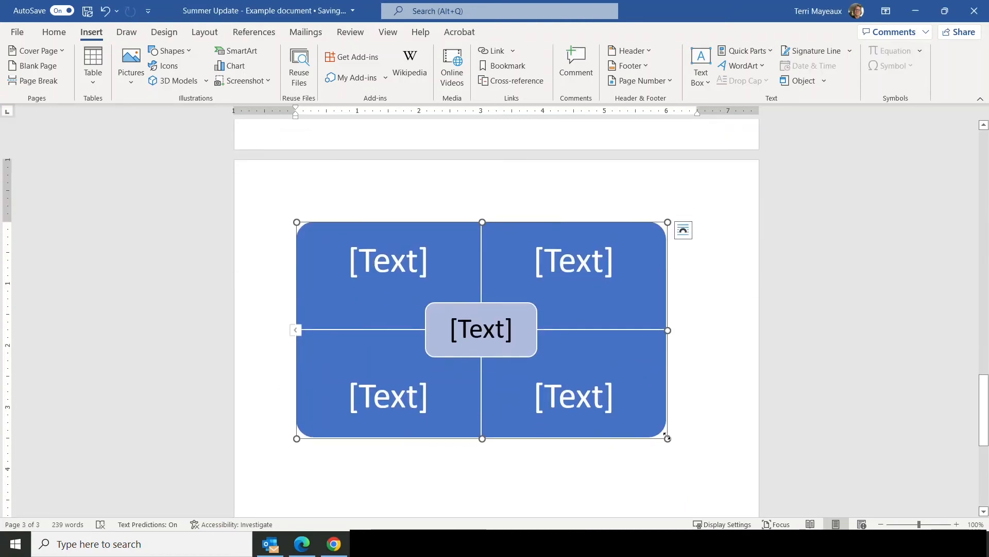
drag(667, 437, 494, 305)
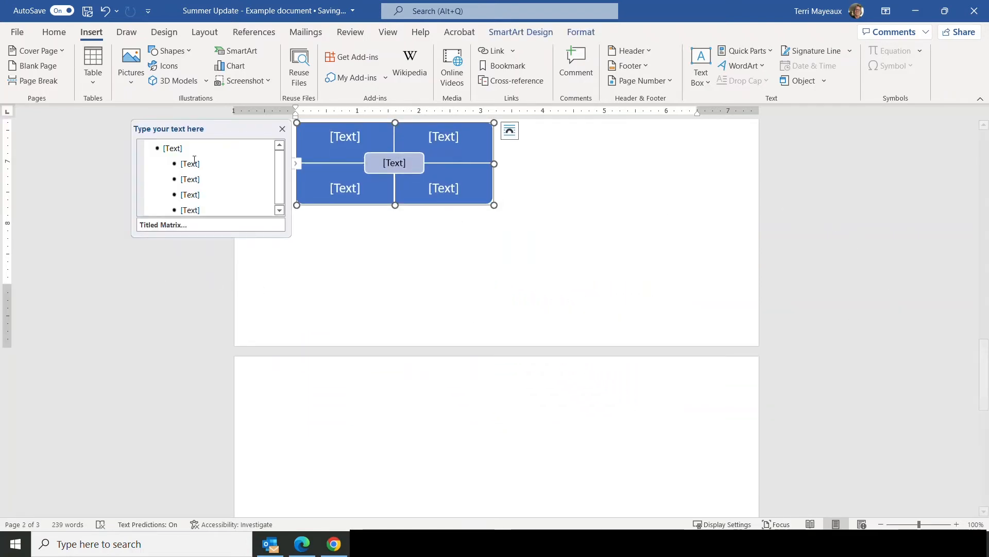
Step: Label the central box of the Titled Matrix SmartArt "Balancing Act"
click(386, 164)
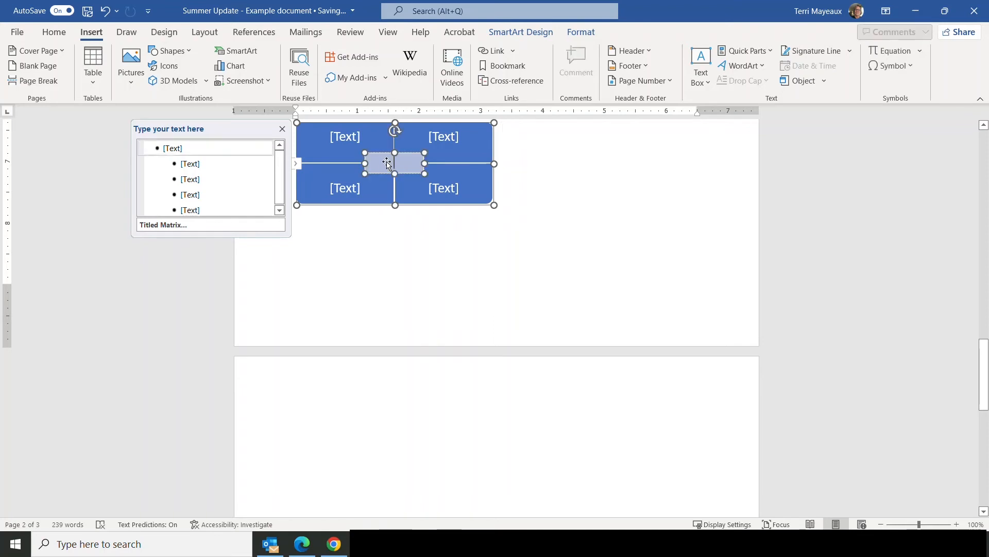
text(Ba)
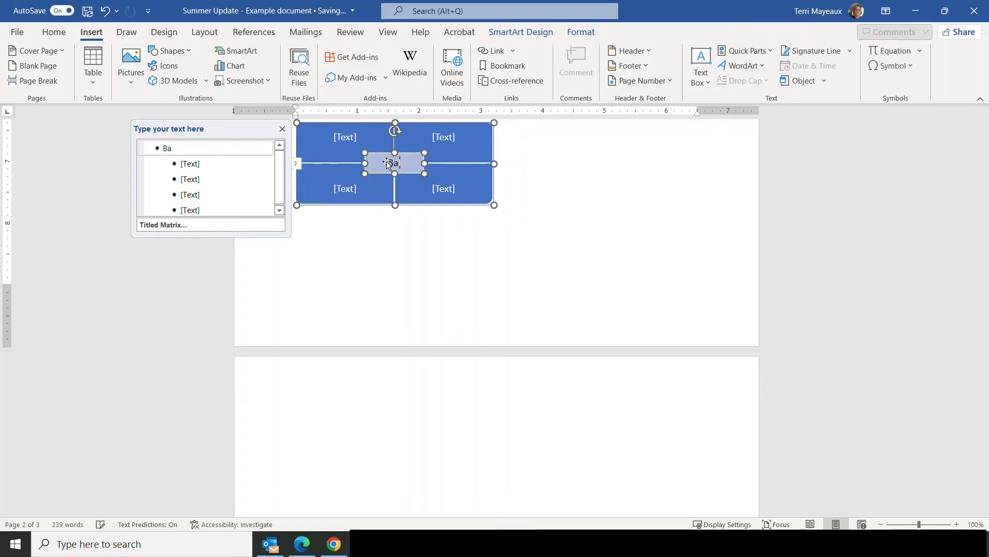
text(lancin)
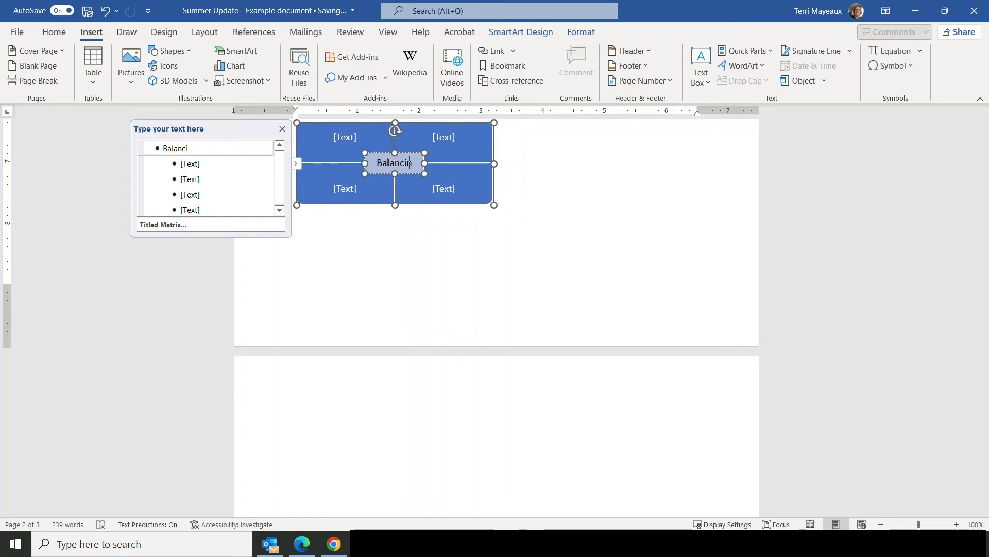
text(g Act)
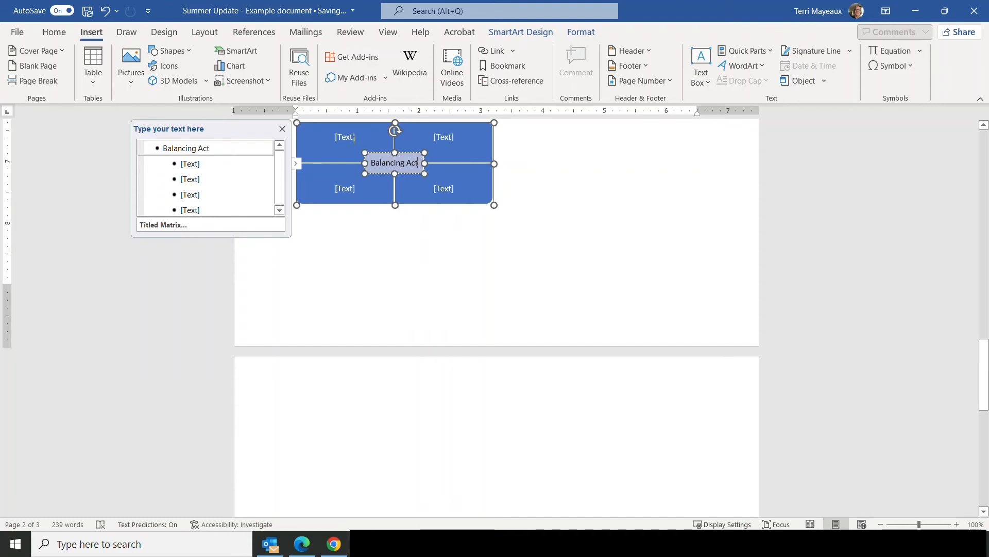
Step: Label the two upper quadrants of the matrix "Homework" and "Sports"
click(357, 138)
text(Homw)
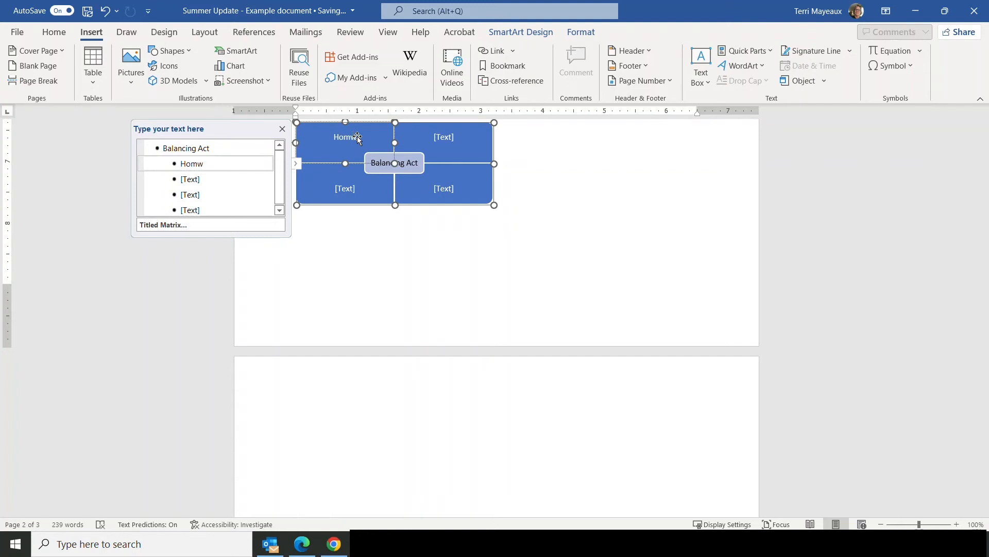
key(BackSpace)
text(ework)
click(442, 137)
text(S)
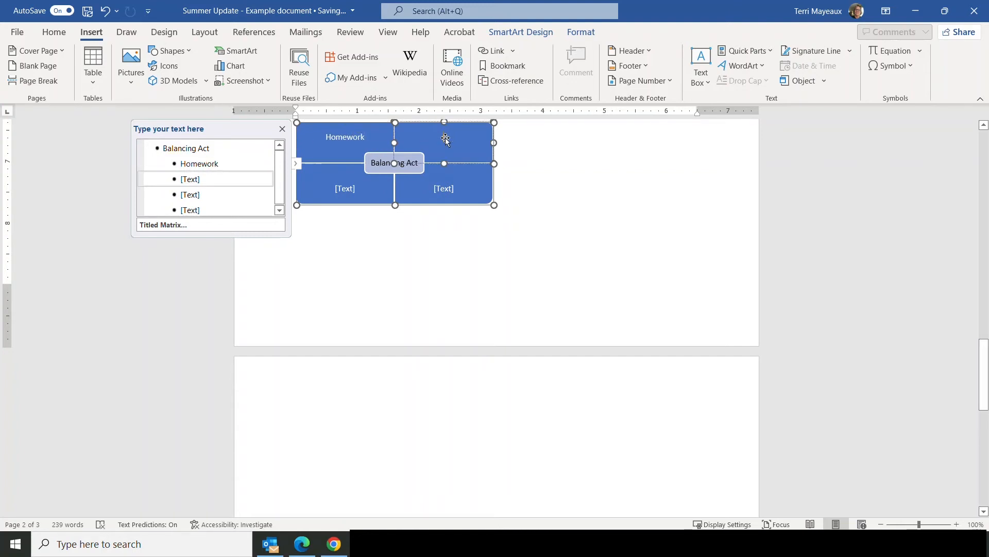
text(ports)
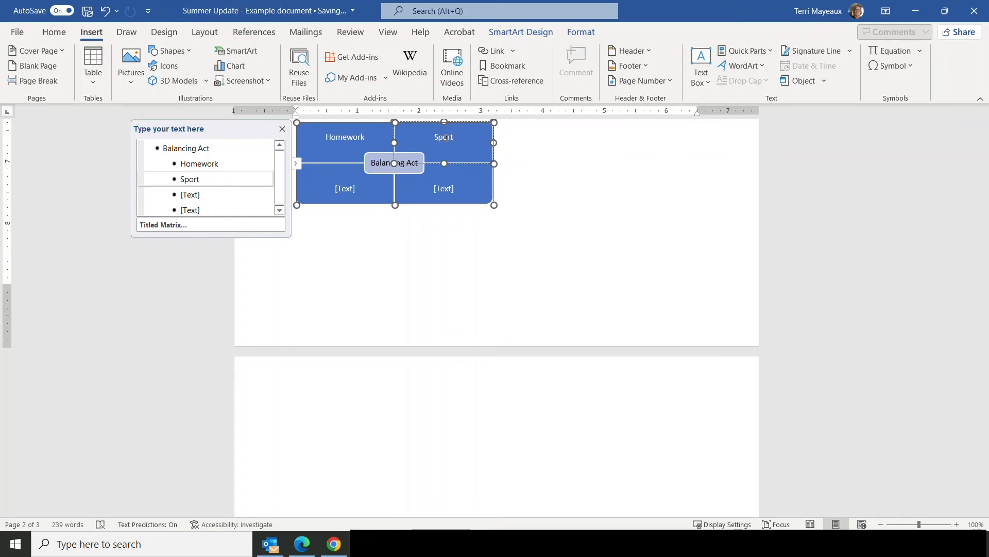
Step: Label the two lower quadrants of the matrix "Gaming" and "Family Time"
click(361, 187)
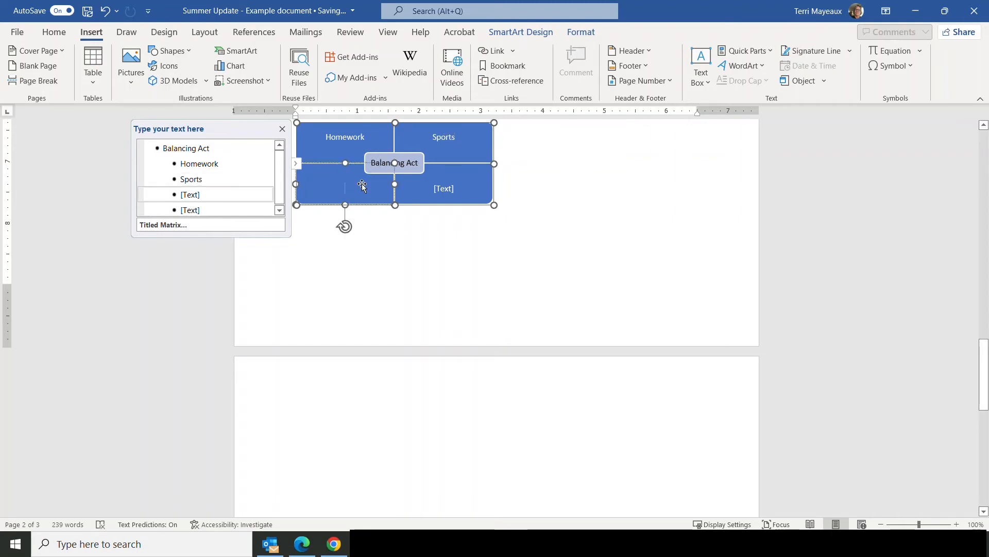
text(Gaming)
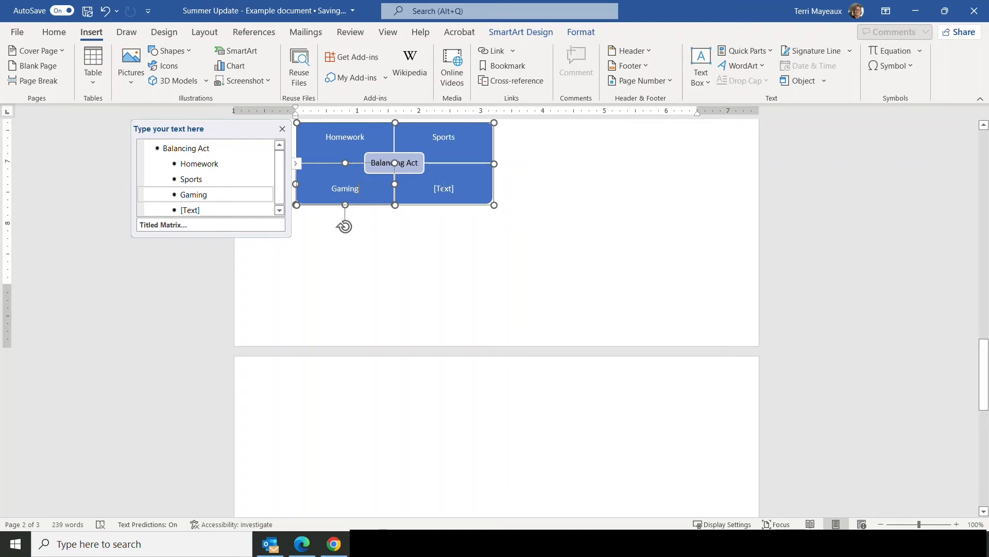
click(450, 187)
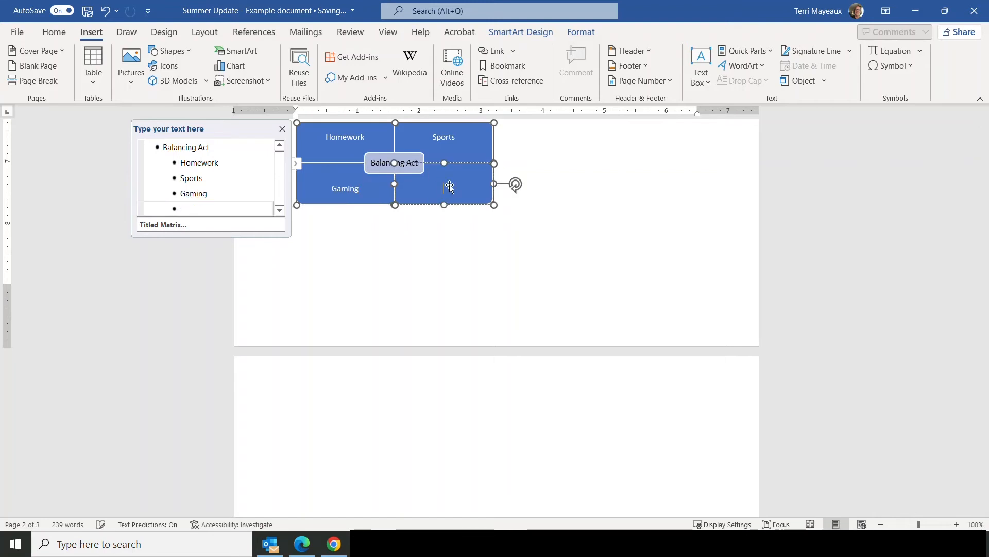
text(Family)
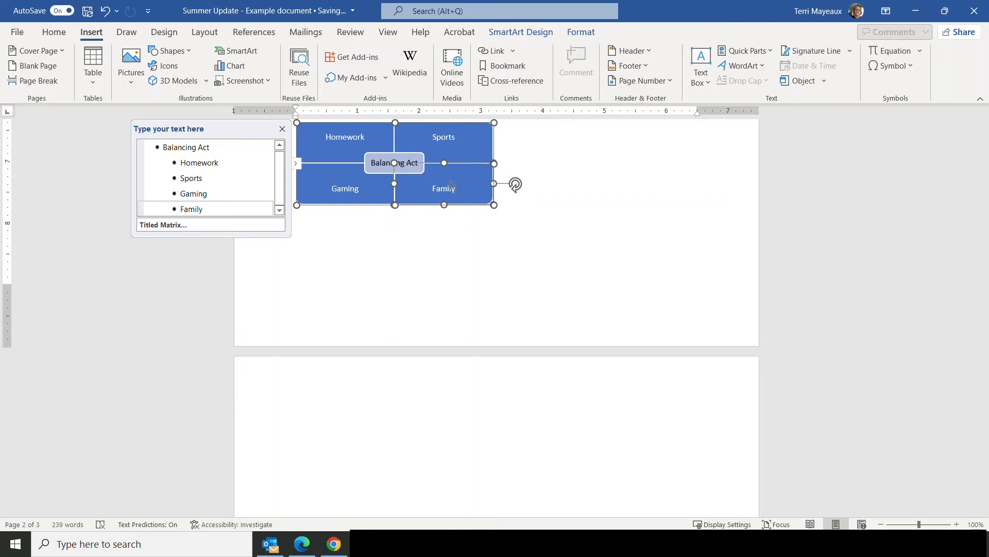
text( Time)
key(Return)
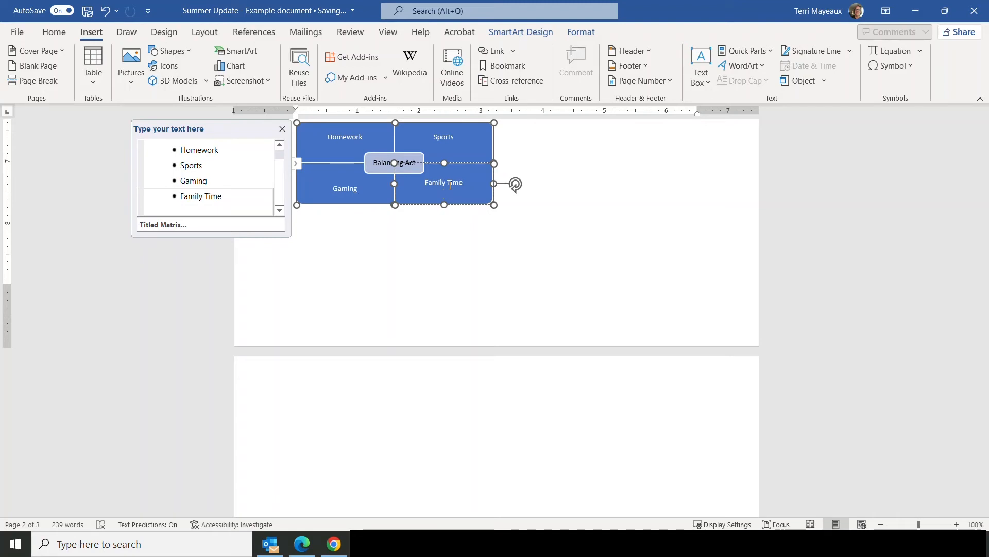
click(566, 198)
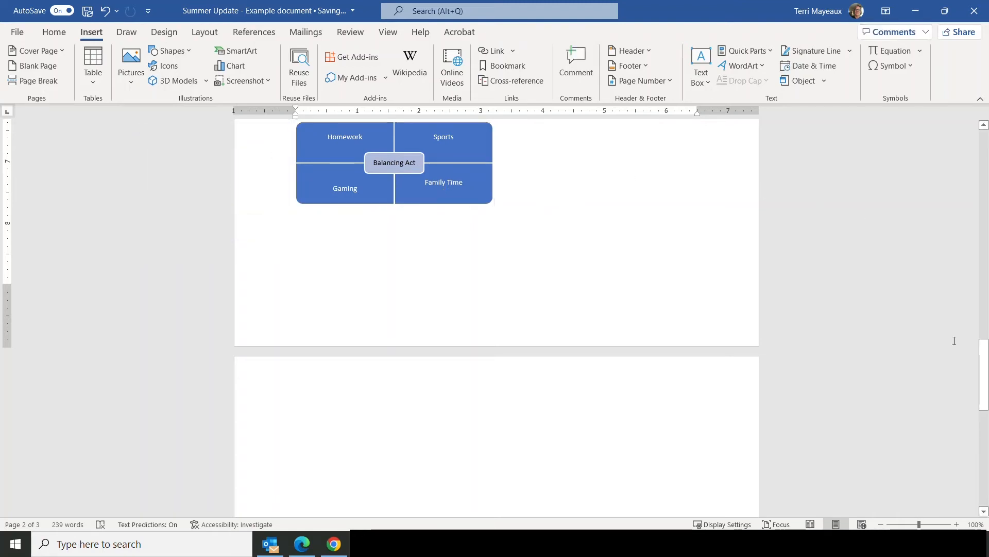
Step: Delete the empty line under the Balance Our Schedules heading and resize the SmartArt to about 2.5 by 1.5 inches
drag(987, 359, 986, 328)
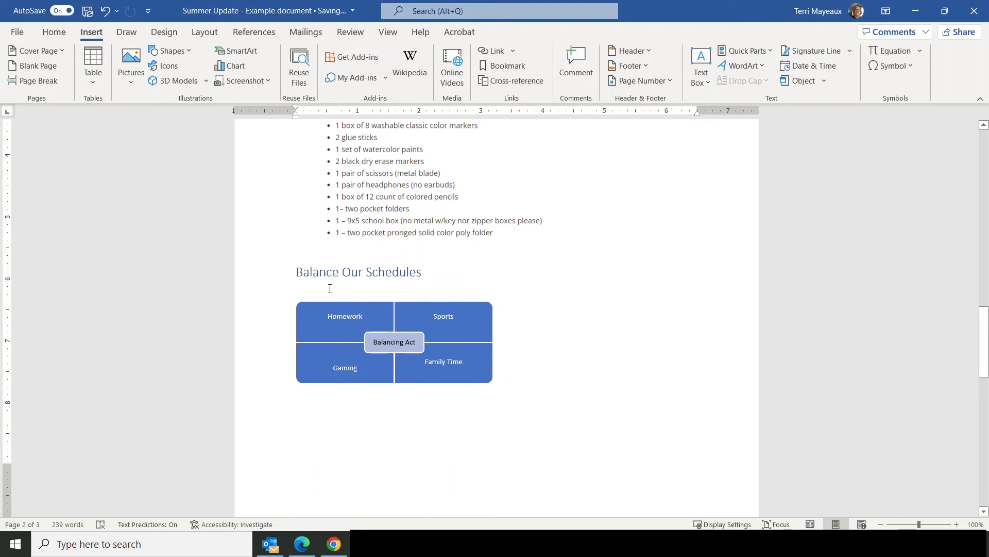
key(Delete)
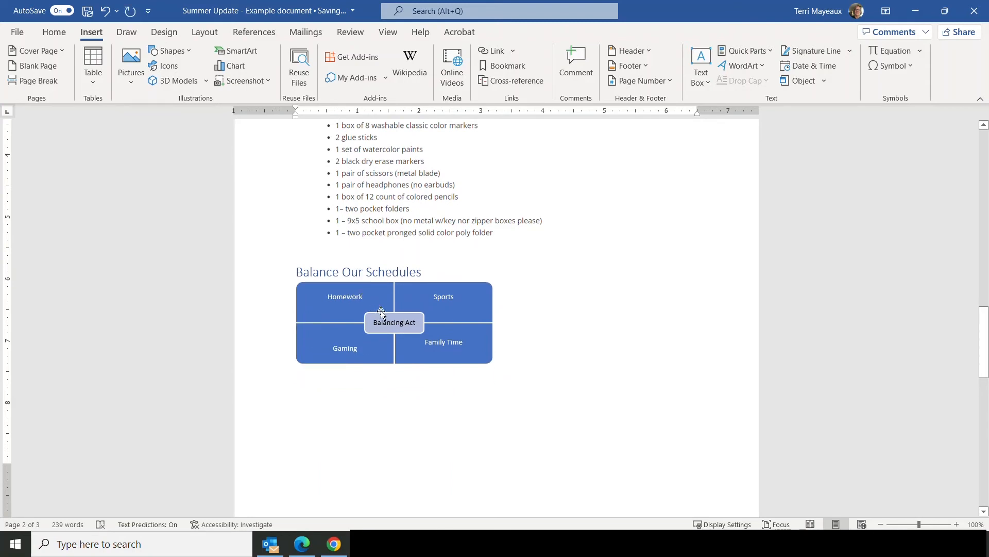
click(476, 352)
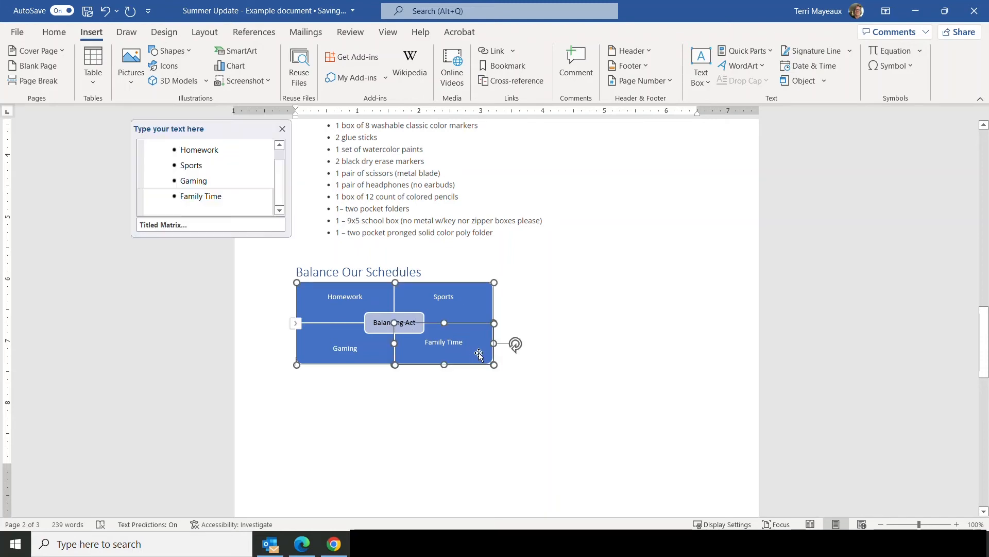
drag(493, 364, 452, 375)
Step: Add the text "Fun Time!" on a new line below the Balancing Act graphic
click(493, 328)
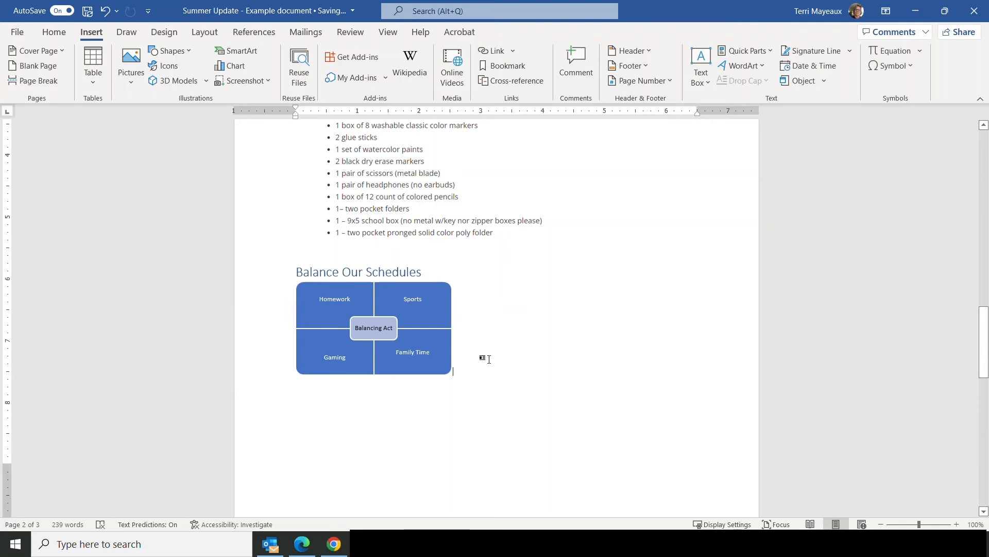
key(Return)
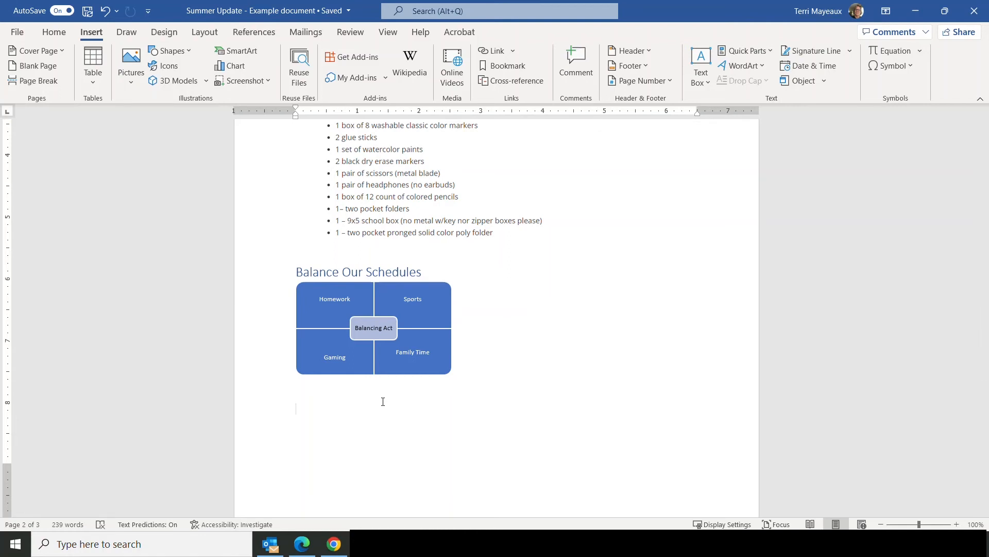
text(Fun Ti)
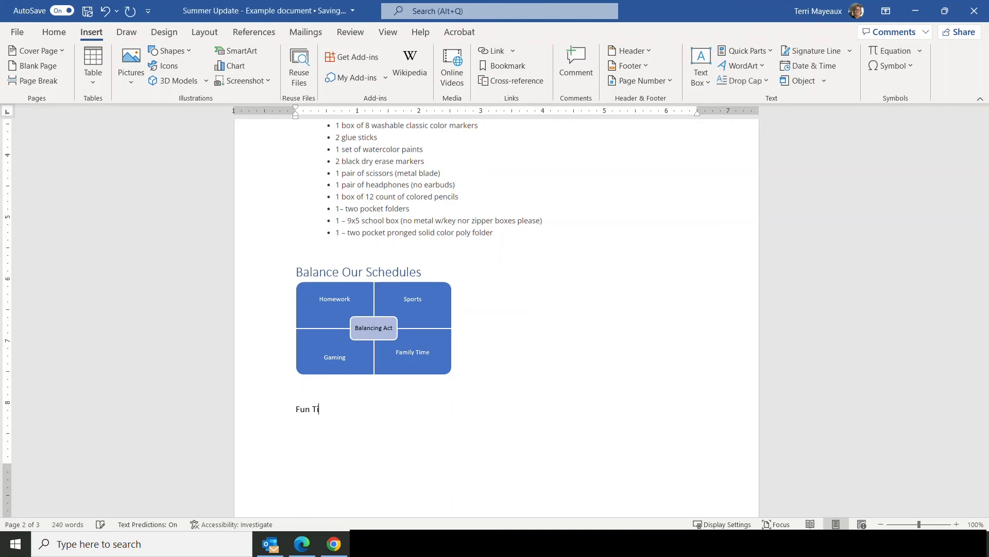
text(me!)
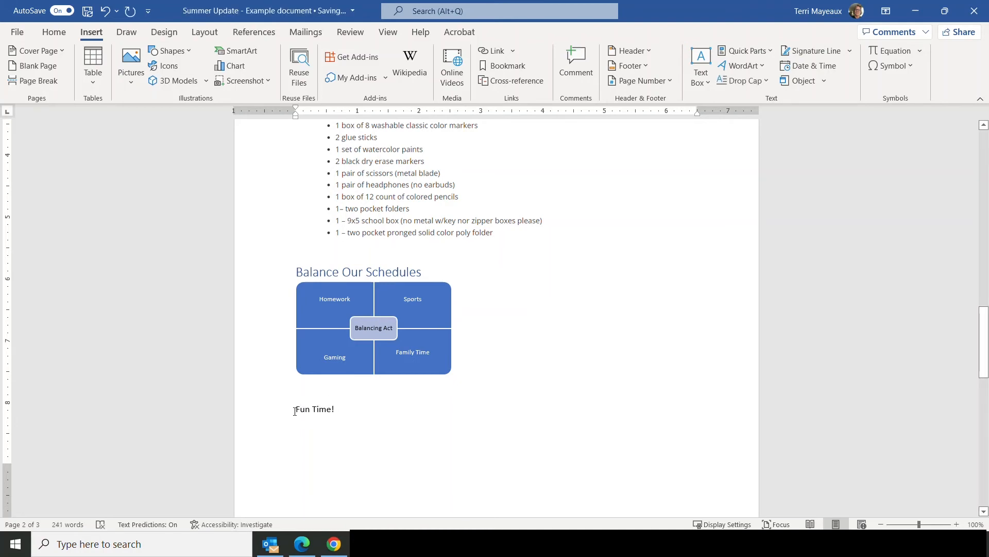
Step: Convert the "Fun Time!" text to WordArt in the gold outlined style
drag(295, 410, 339, 409)
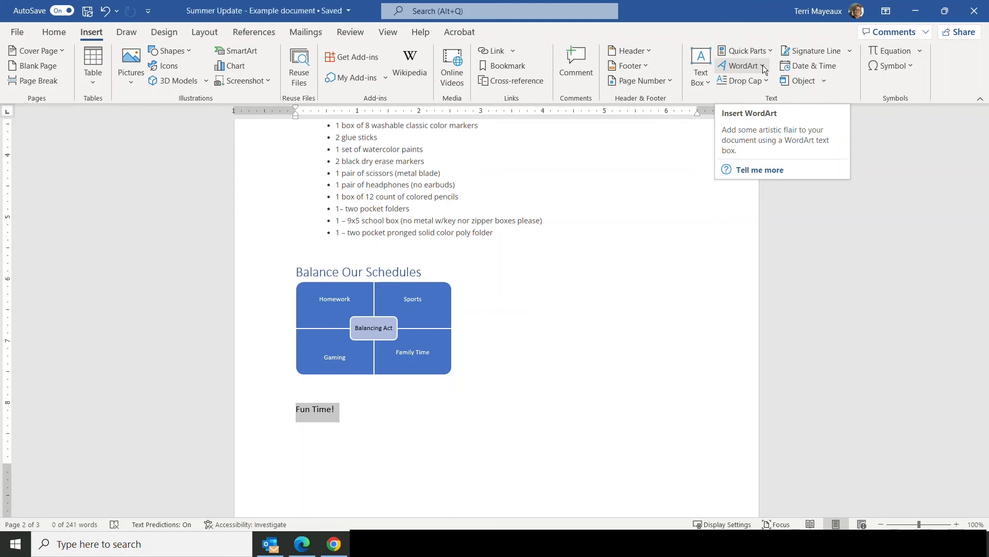
click(763, 67)
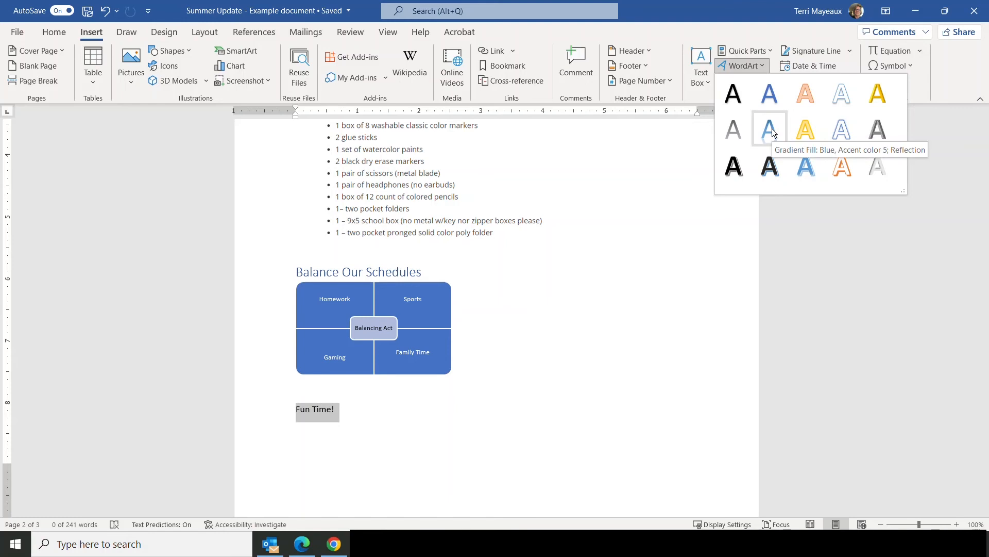
click(803, 134)
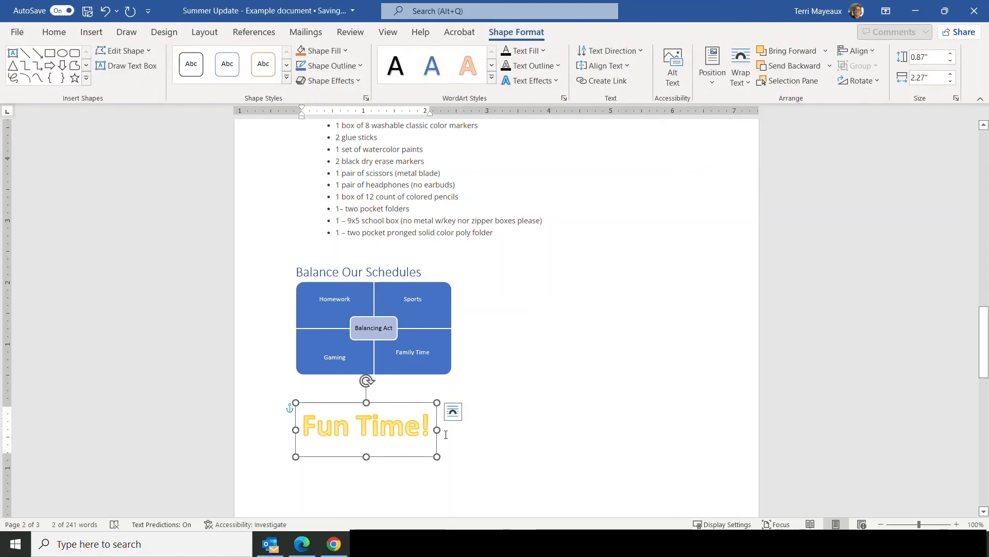
click(499, 418)
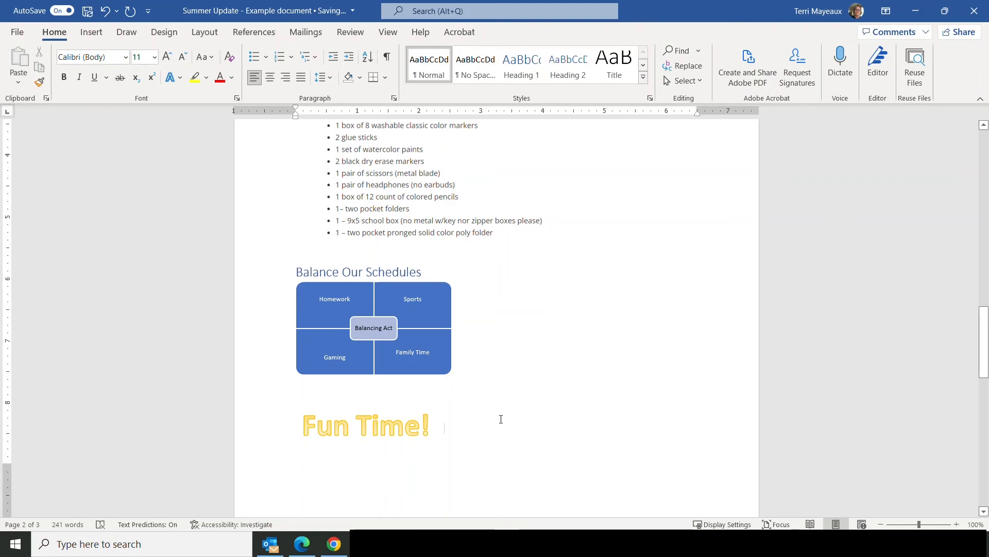
Step: Insert WordArt reading "Swimming Lessons" below Fun Time! in the style Gradient Fill: Blue, Accent color 5; Reflection
key(Return)
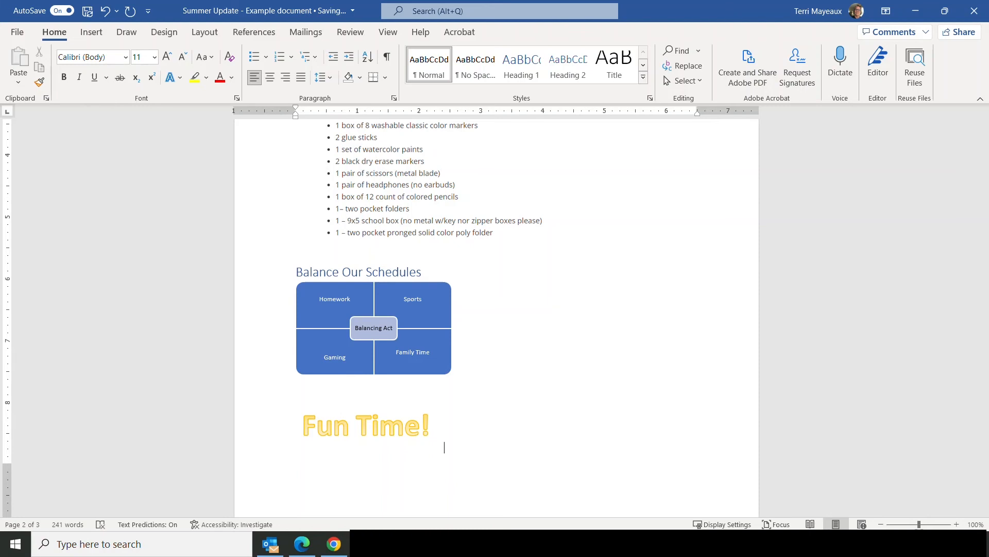
click(92, 32)
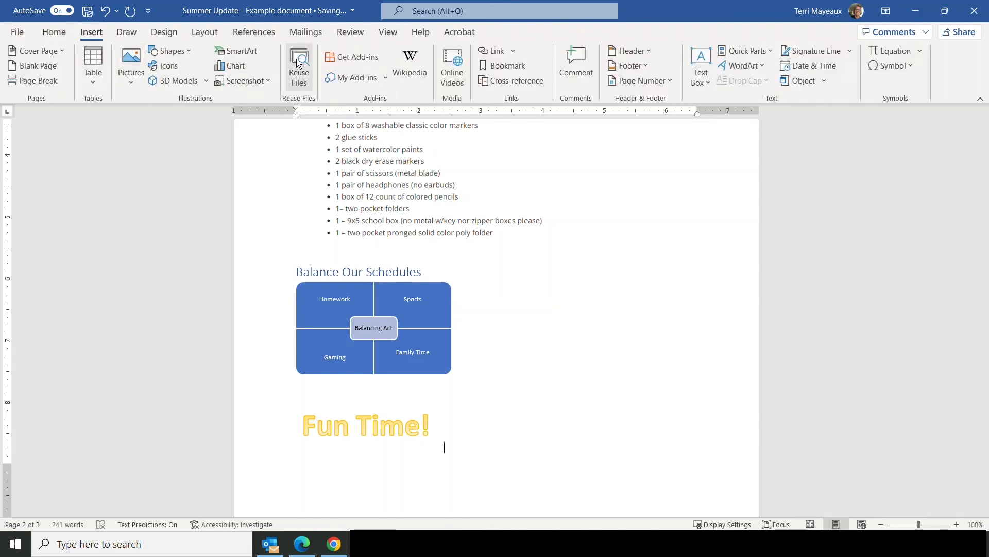
click(761, 66)
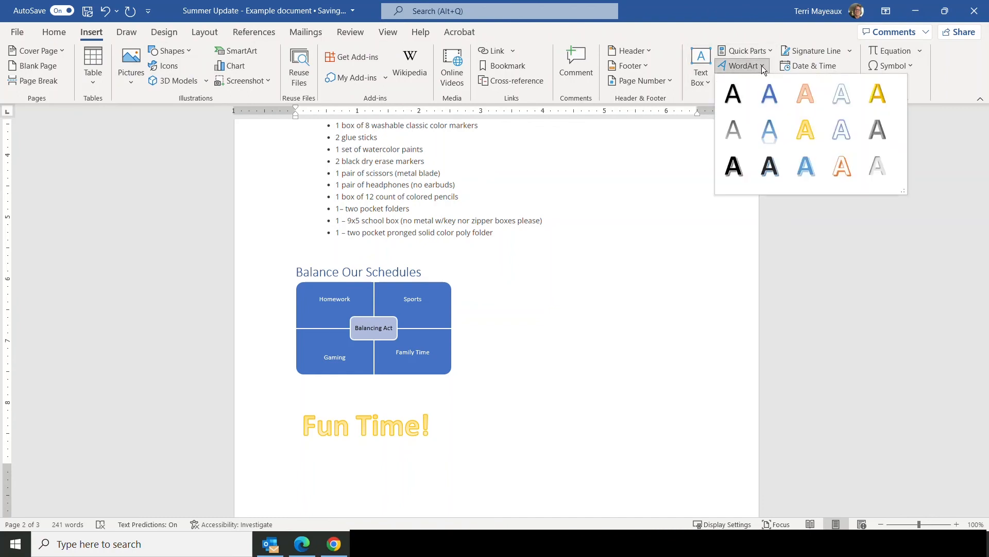
click(773, 129)
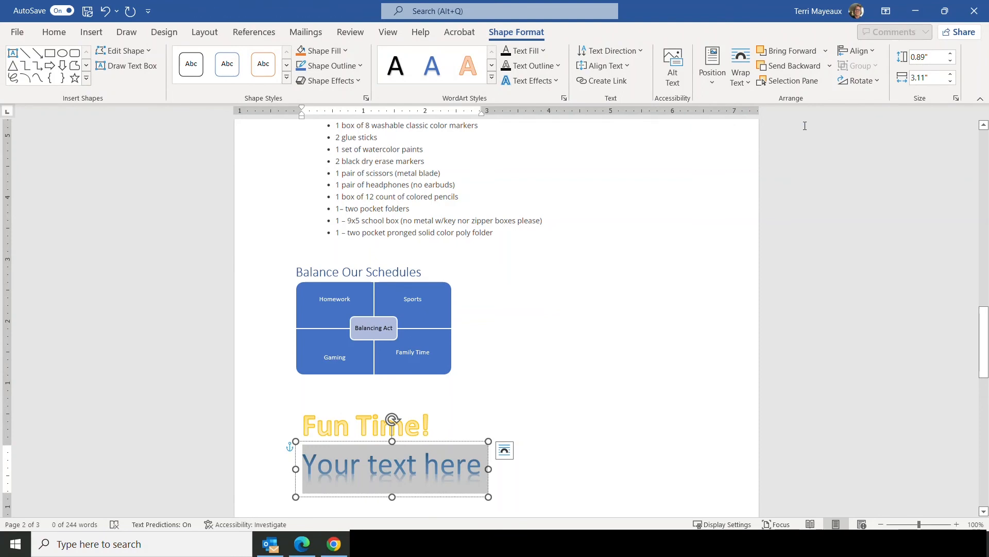
text(Swimming)
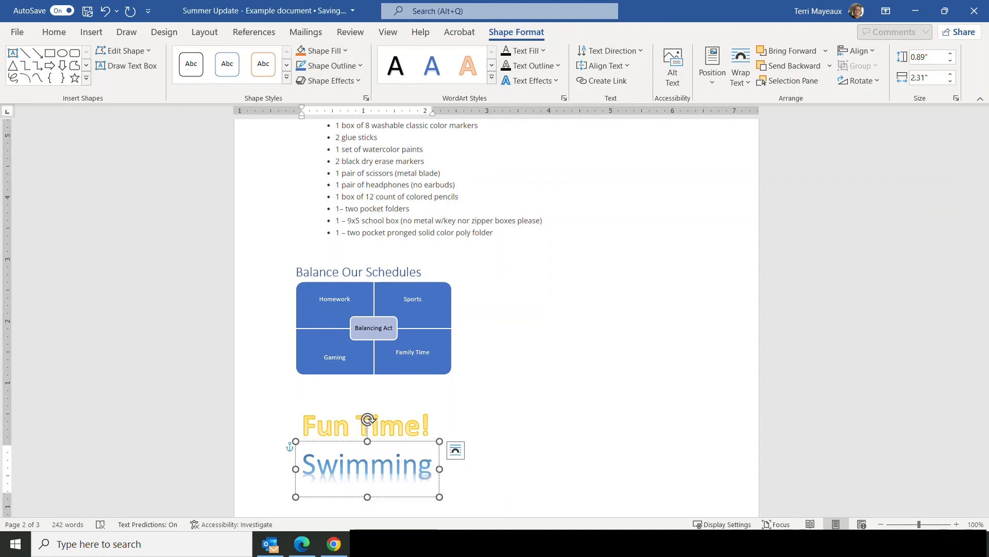
text( Lessons)
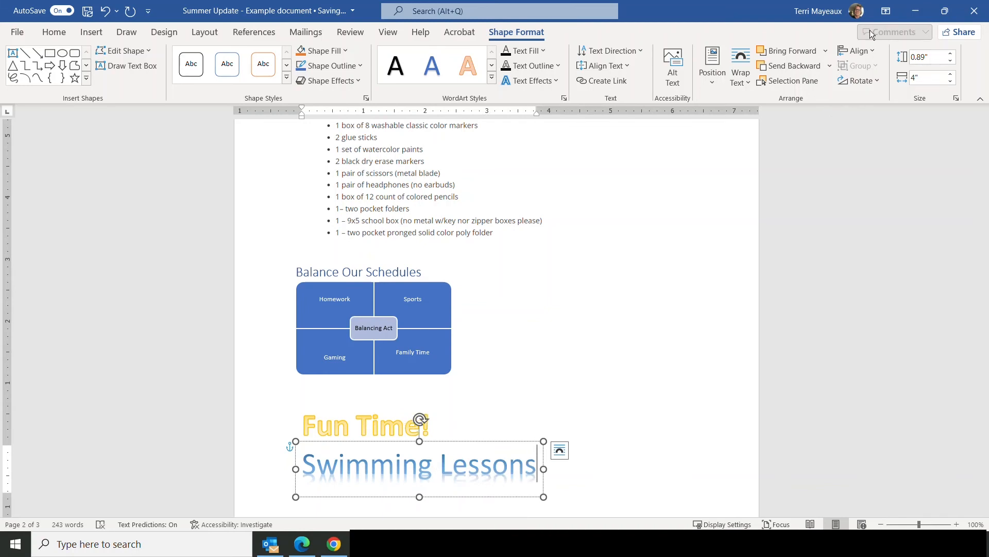
Step: Enlarge the Swimming Lessons WordArt box to about 4.1 inches wide and 1.1 inches tall
click(533, 383)
drag(985, 319, 985, 337)
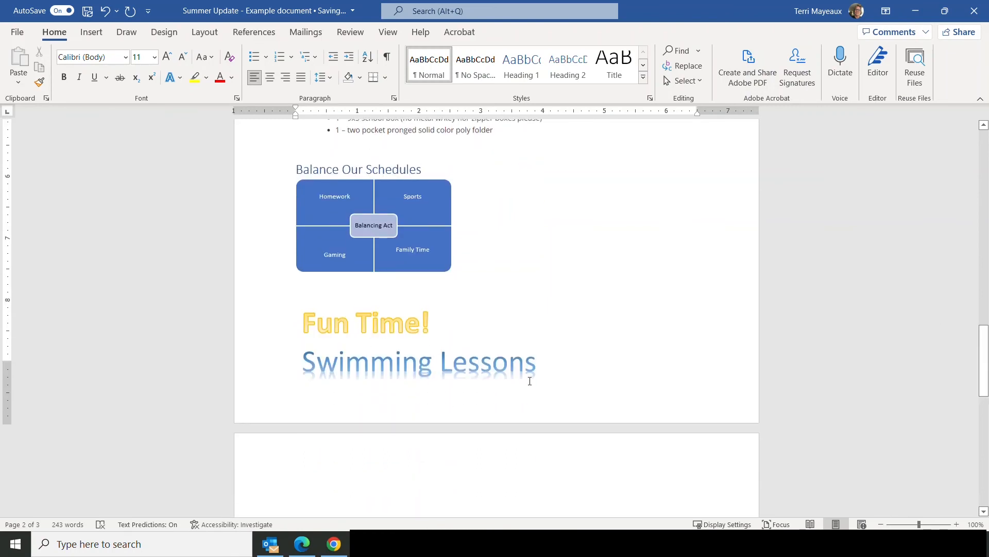
click(521, 366)
drag(542, 393, 553, 406)
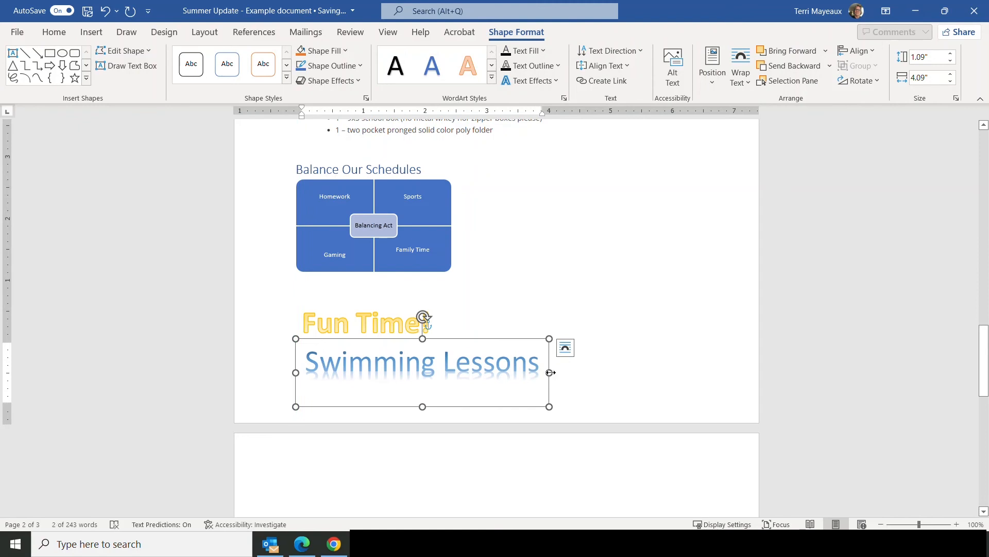
click(619, 347)
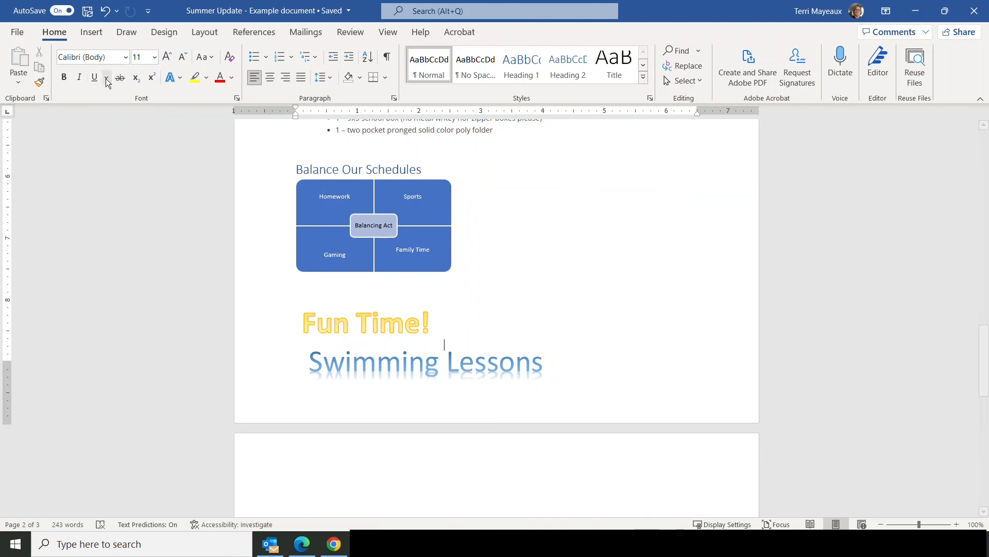
Step: Show the commands for inserting objects into the document
click(94, 37)
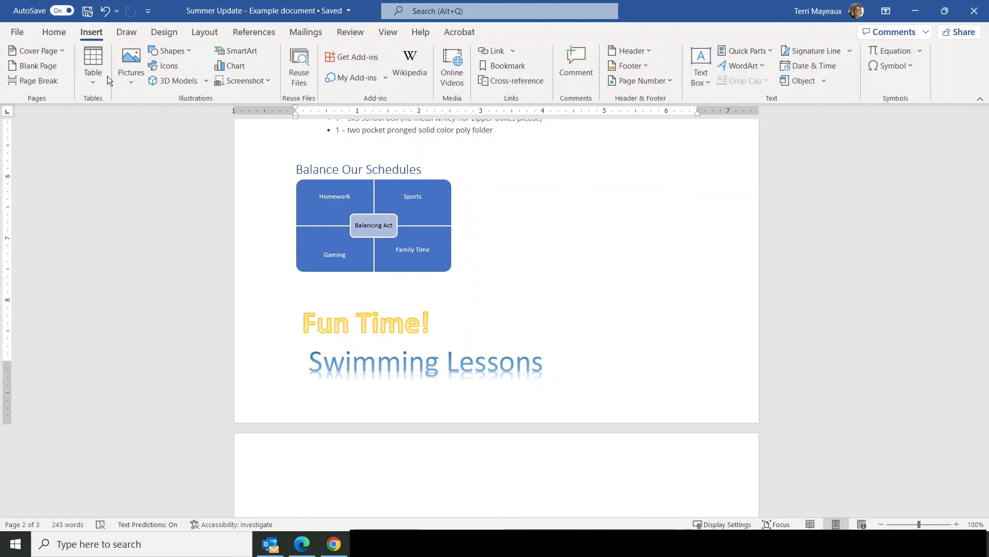